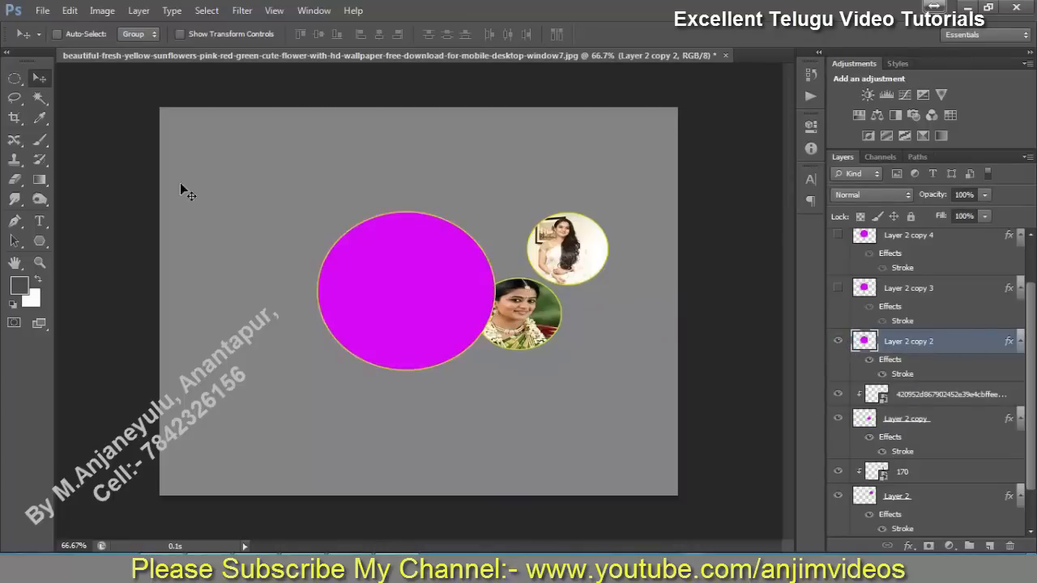
pyautogui.click(40, 11)
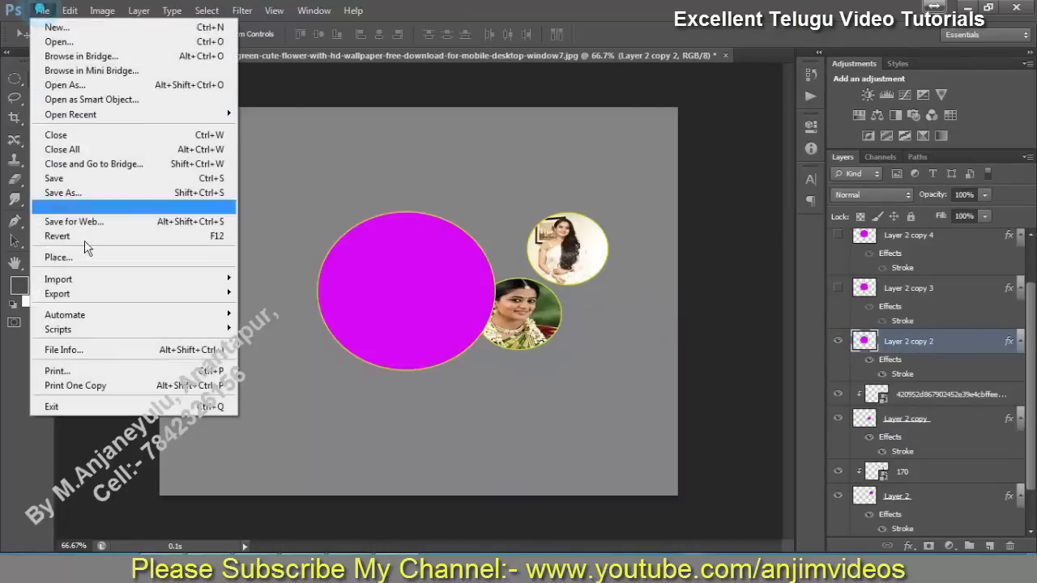
pyautogui.click(85, 260)
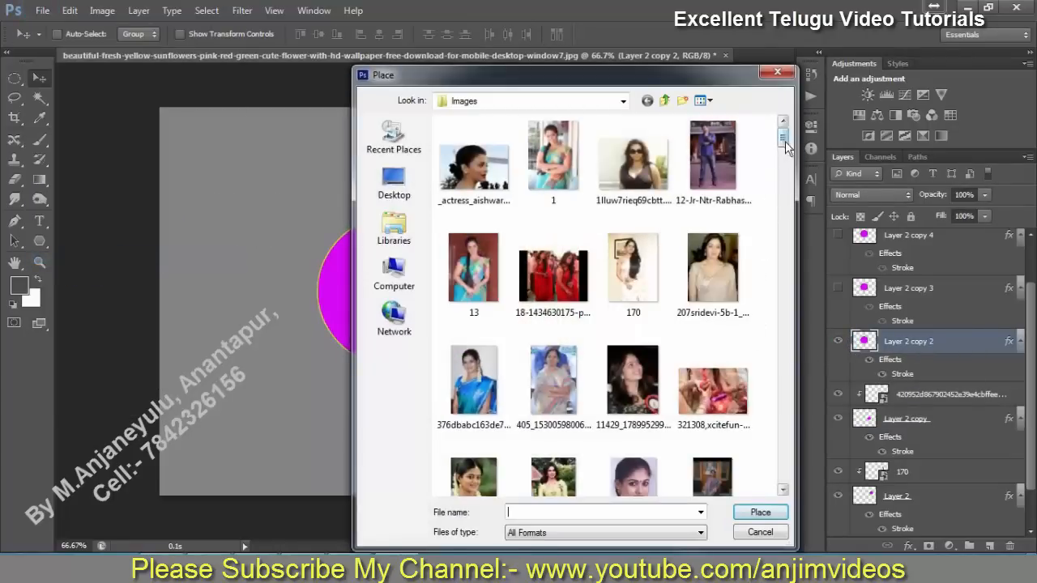
pyautogui.moveTo(785, 139); pyautogui.dragTo(785, 162)
pyautogui.click(661, 185)
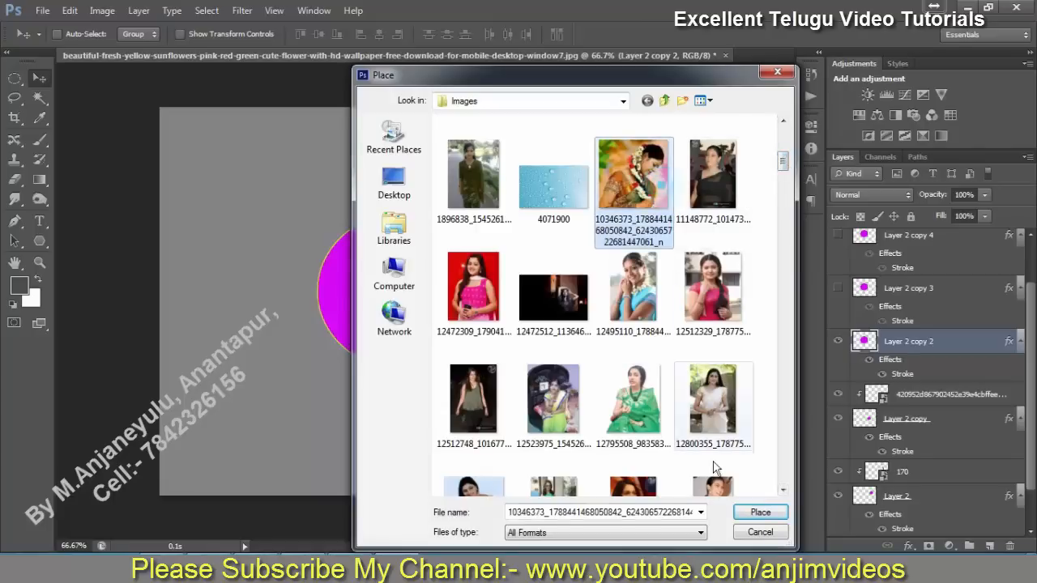
pyautogui.click(760, 512)
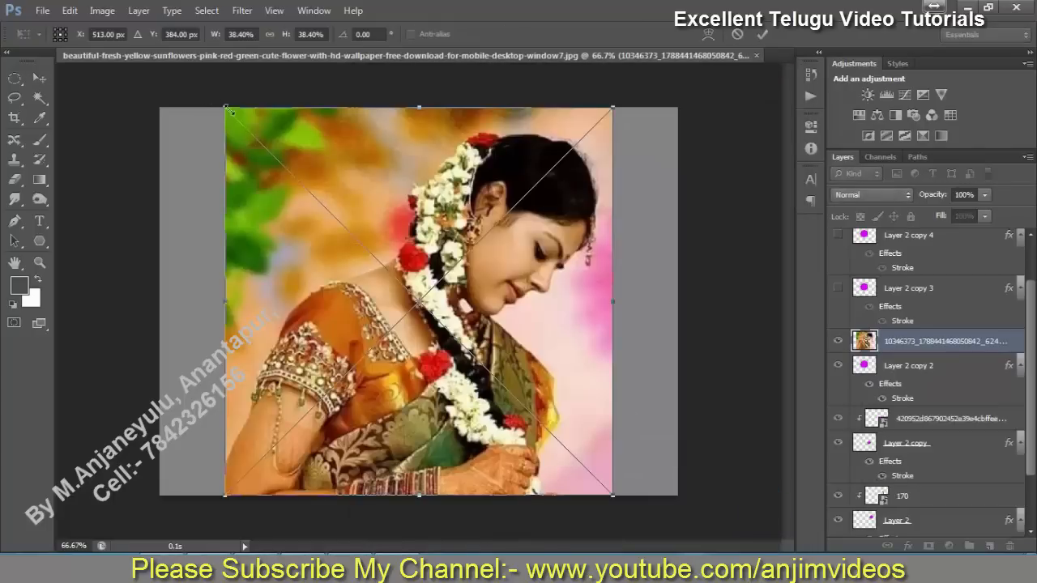
# Scale the placed photo to about 19% width and 18% height and position it over the large magenta circle
pyautogui.moveTo(225, 107); pyautogui.dragTo(460, 364)
pyautogui.moveTo(496, 452); pyautogui.dragTo(344, 307)
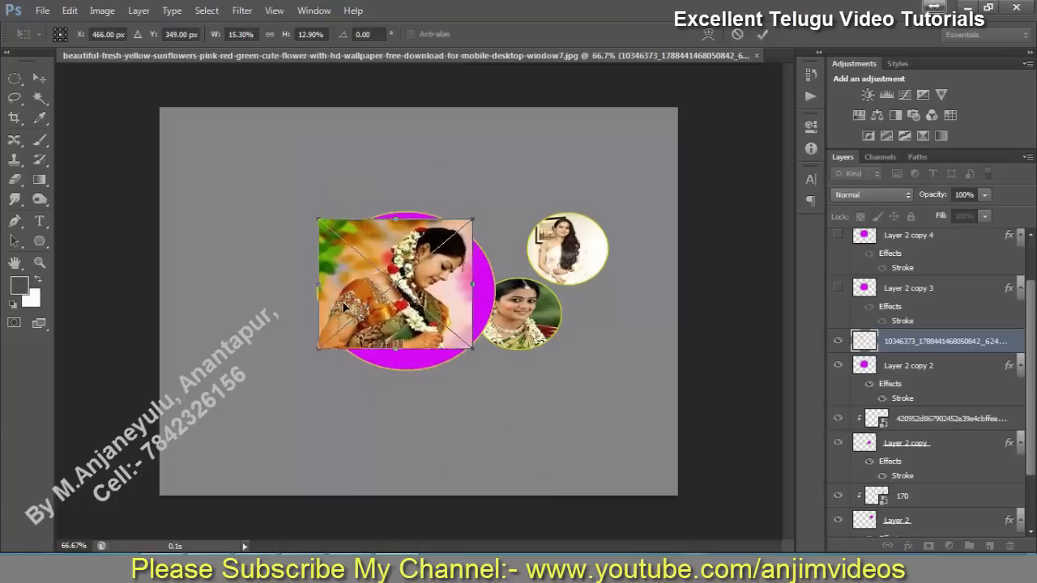
pyautogui.moveTo(473, 348); pyautogui.dragTo(510, 386)
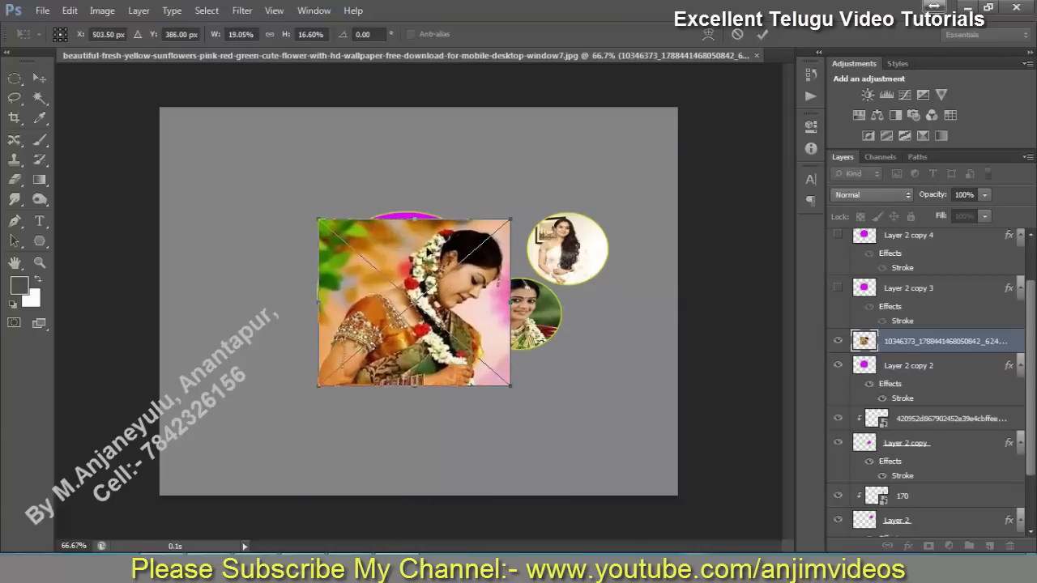
pyautogui.moveTo(414, 222); pyautogui.dragTo(414, 203)
pyautogui.moveTo(426, 288)
pyautogui.mouseDown()
pyautogui.moveTo(410, 290)
pyautogui.moveTo(436, 289)
pyautogui.moveTo(410, 290)
pyautogui.mouseUp()
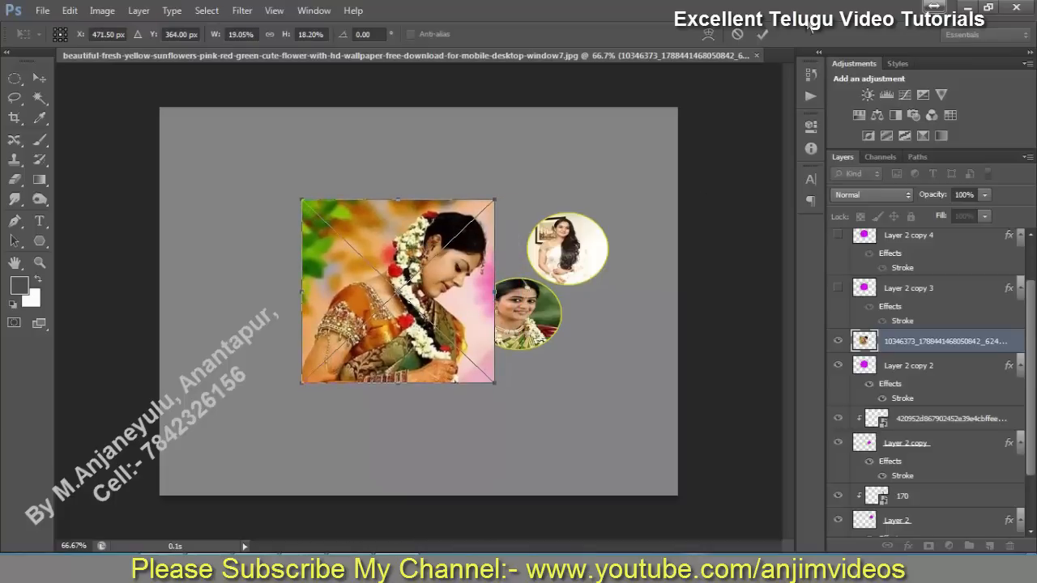
pyautogui.click(758, 35)
# Clip the photo to the Layer 2 copy 2 circle with a clipping mask and shift it to frame the woman inside
pyautogui.click(138, 11)
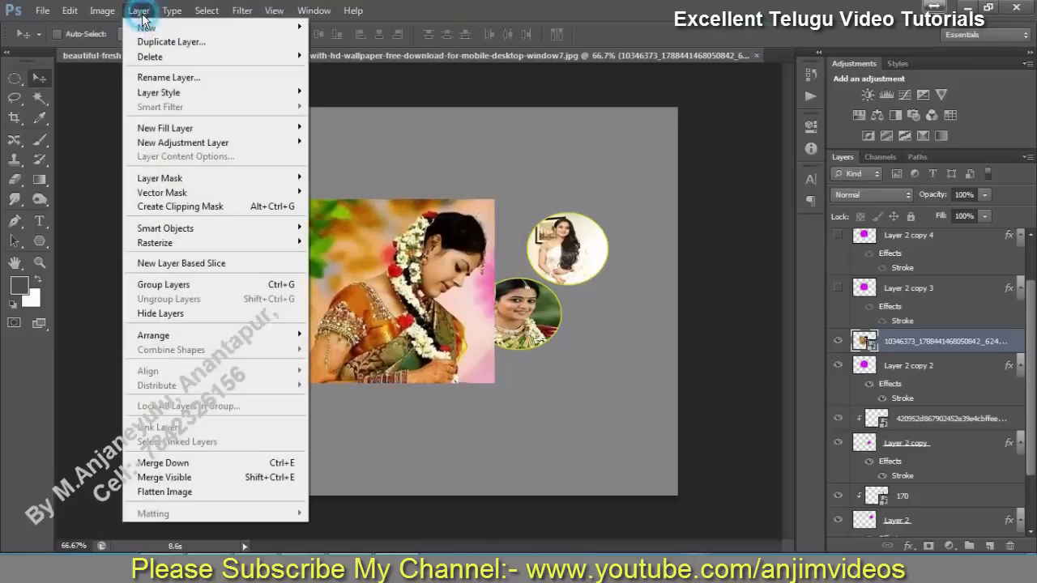
pyautogui.click(184, 206)
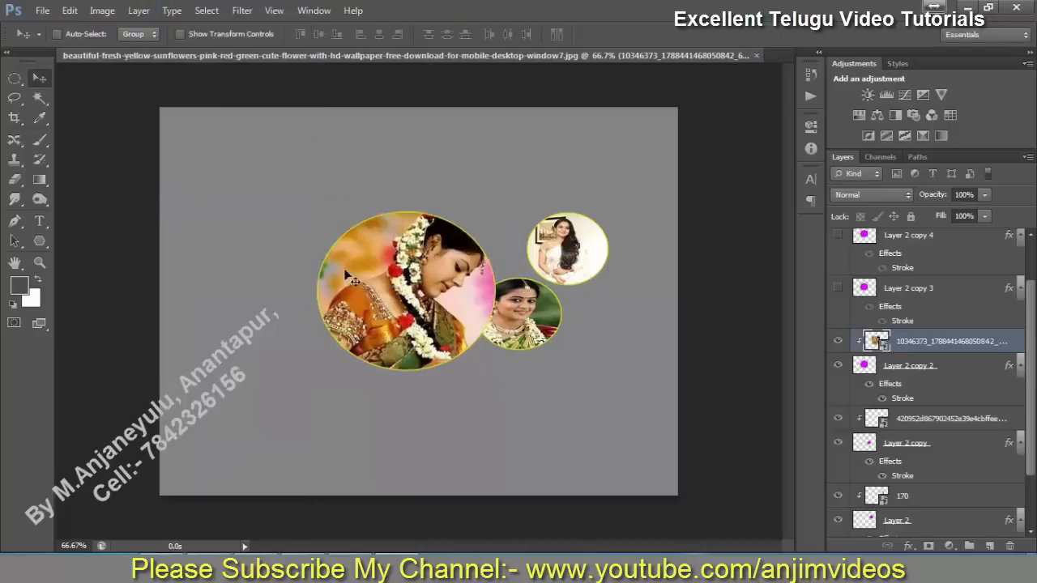
pyautogui.moveTo(420, 294)
pyautogui.mouseDown()
pyautogui.moveTo(409, 271)
pyautogui.moveTo(413, 289)
pyautogui.mouseUp()
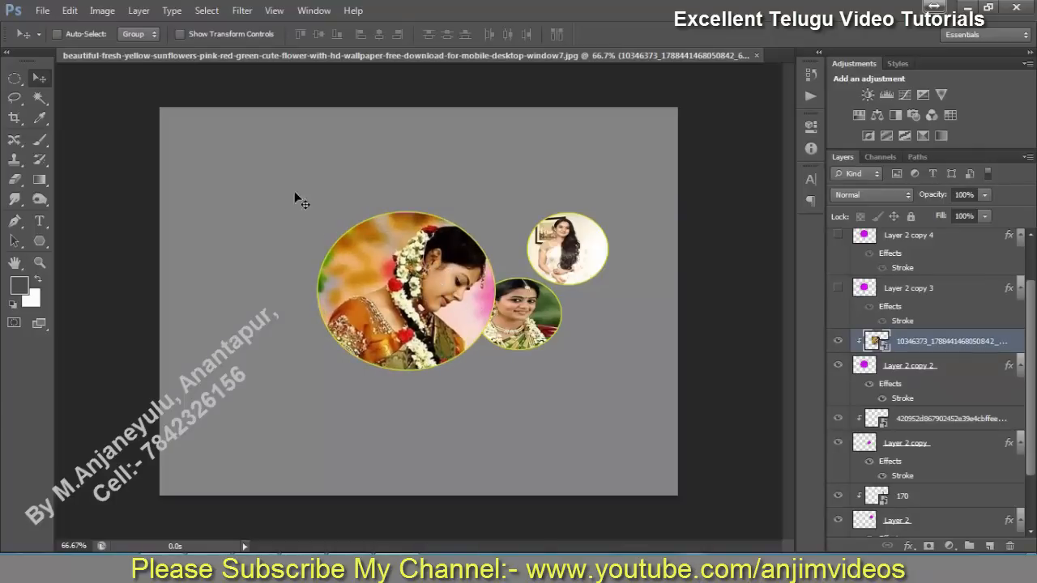
# Free-transform the photo together with Layer 2 copy 2 to about 44% width and 42% height and move it below the other two small circles
pyautogui.click(915, 367)
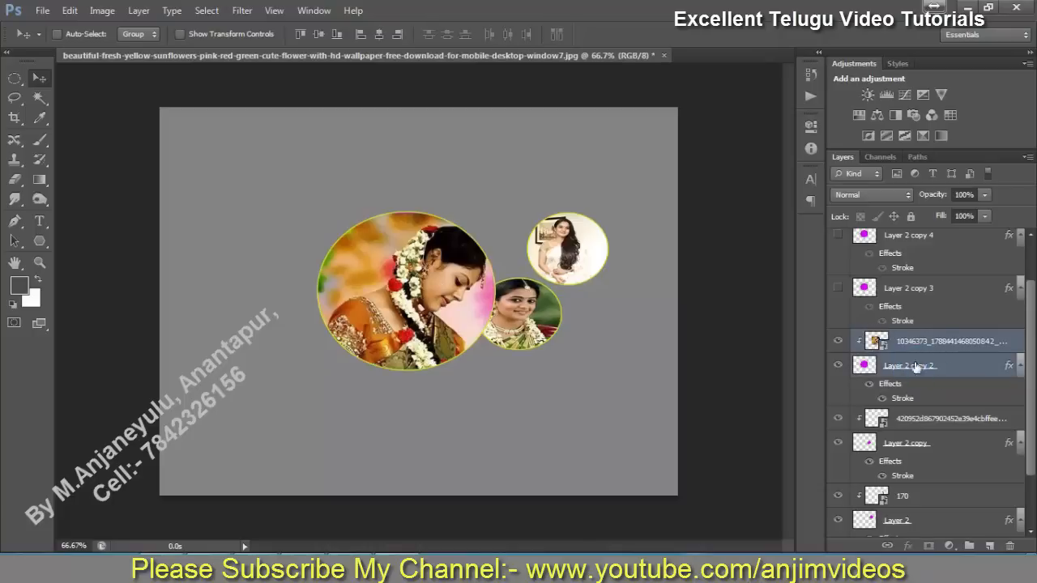
pyautogui.click(70, 11)
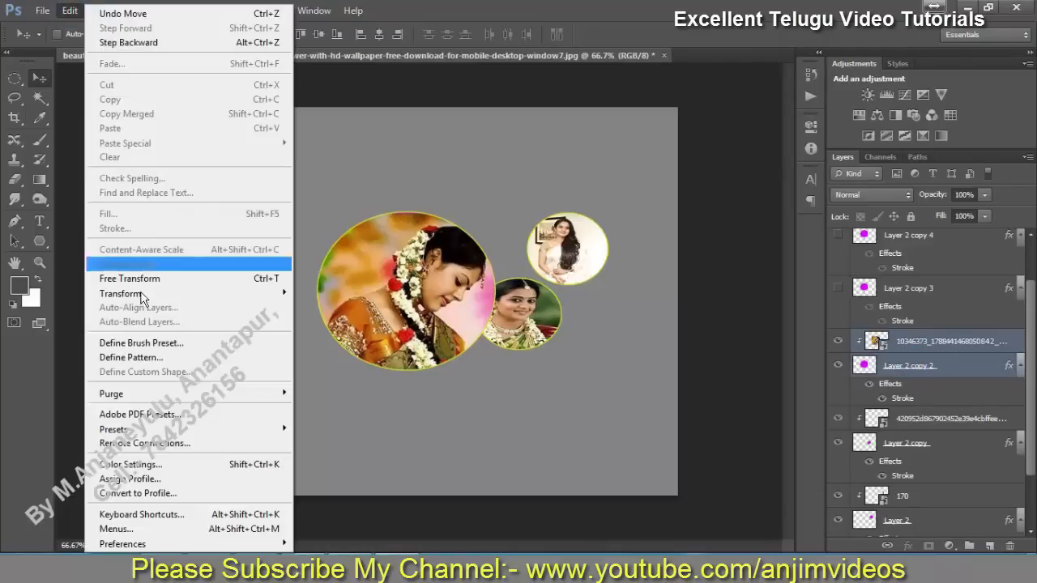
pyautogui.click(129, 279)
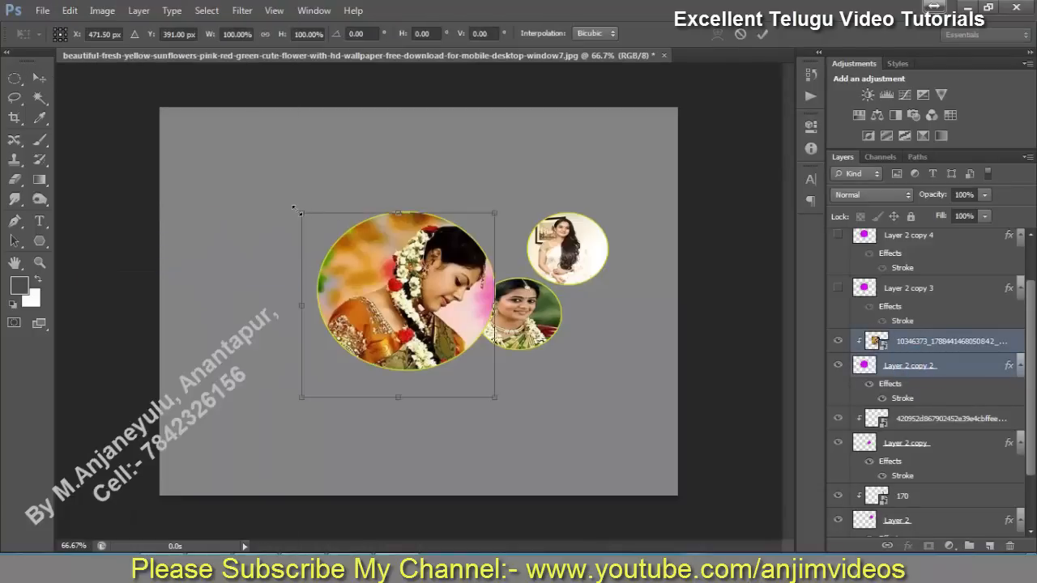
pyautogui.moveTo(316, 211); pyautogui.dragTo(409, 320)
pyautogui.moveTo(476, 392); pyautogui.dragTo(550, 439)
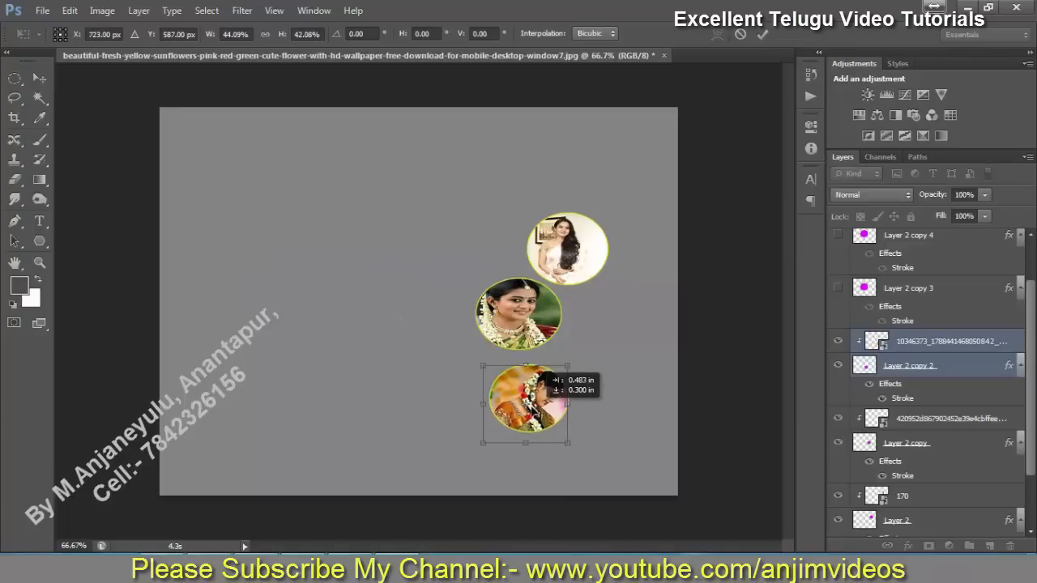
pyautogui.moveTo(532, 403); pyautogui.dragTo(486, 393)
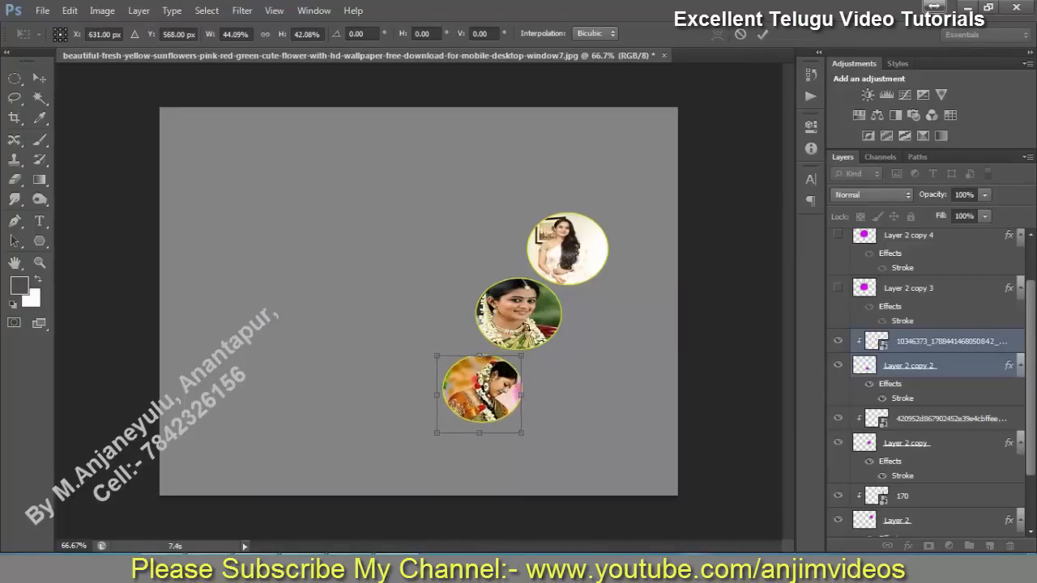
pyautogui.press('Return')
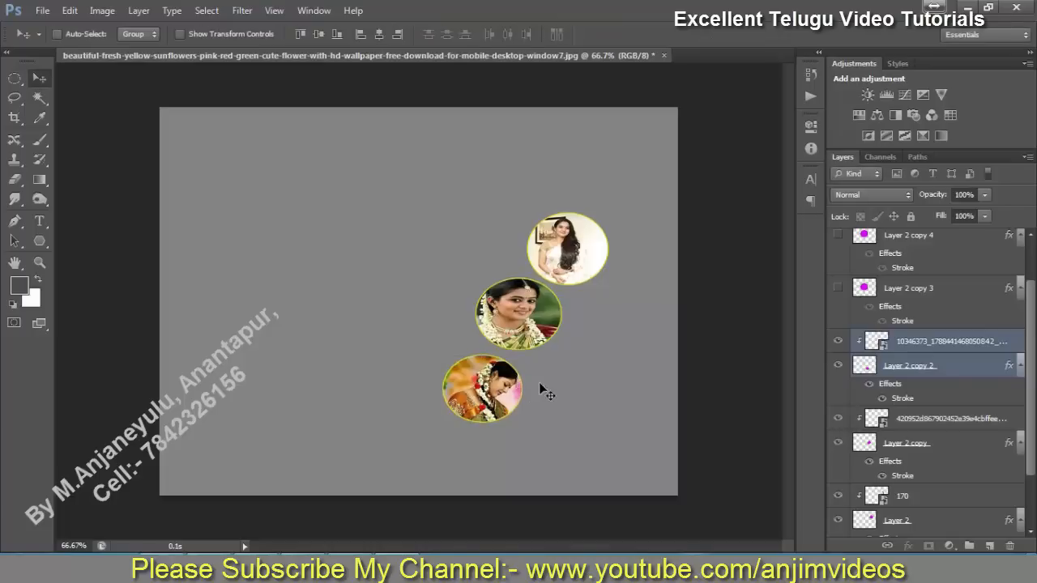
pyautogui.click(924, 293)
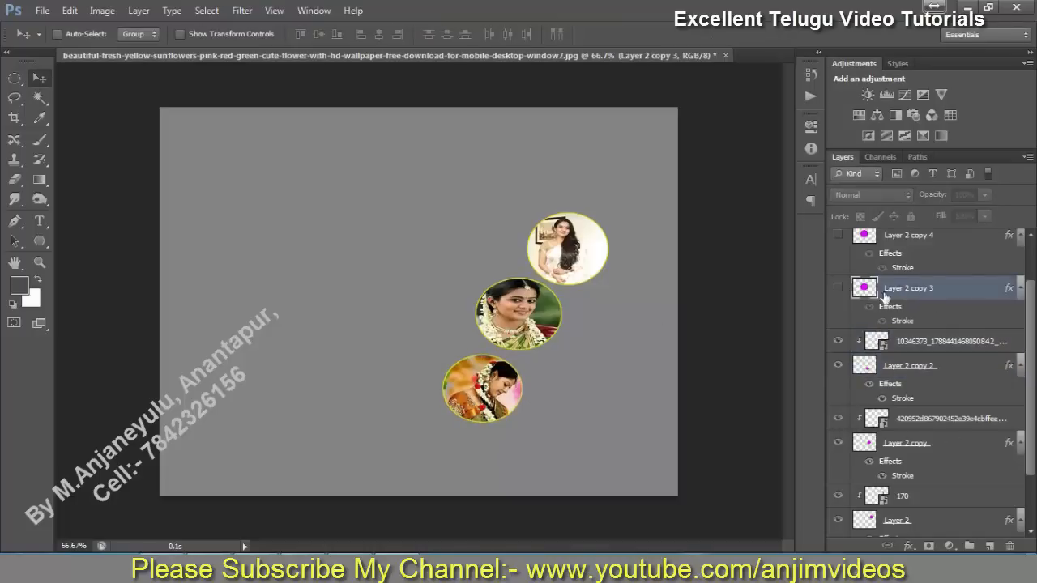
pyautogui.click(839, 289)
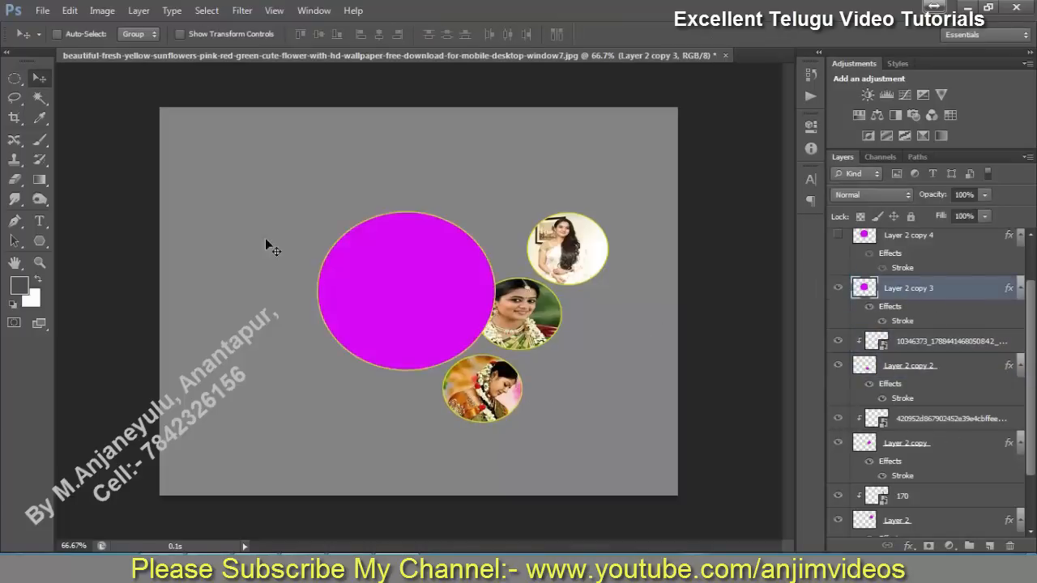
pyautogui.click(42, 9)
pyautogui.click(91, 258)
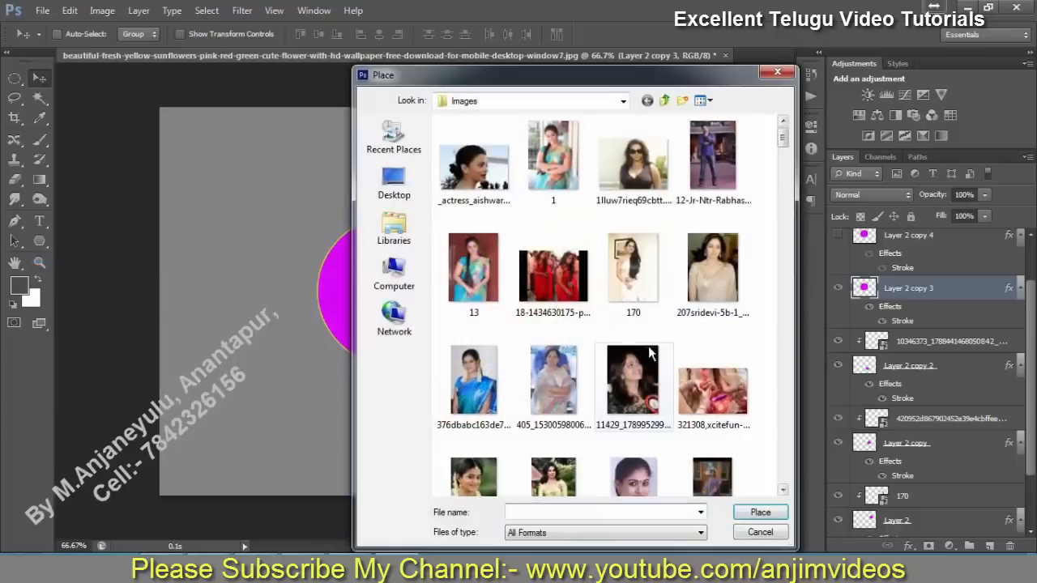
pyautogui.click(653, 279)
pyautogui.scroll(-5, 662, 285)
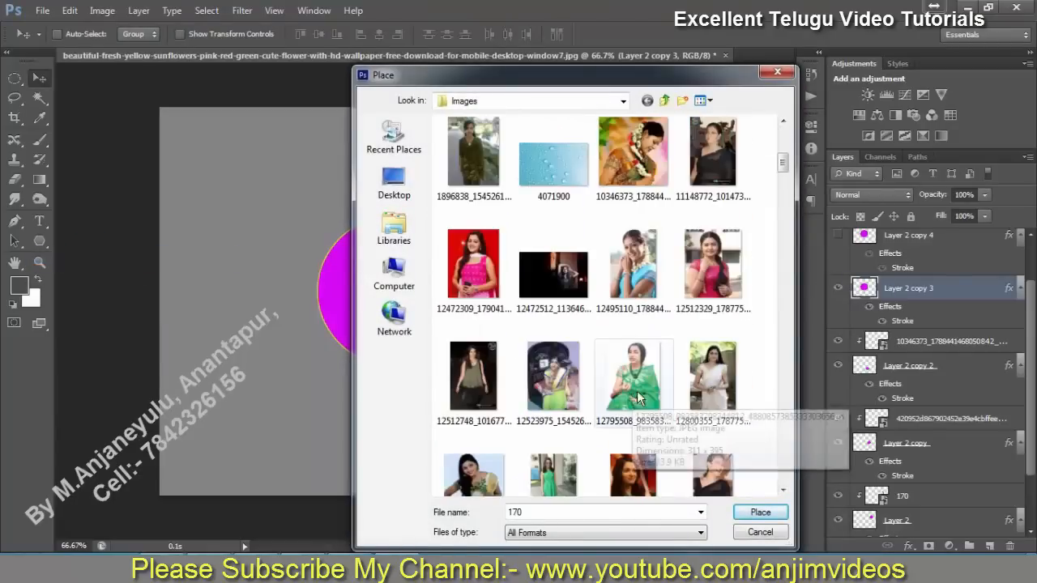
pyautogui.scroll(-2, 635, 367)
pyautogui.click(630, 320)
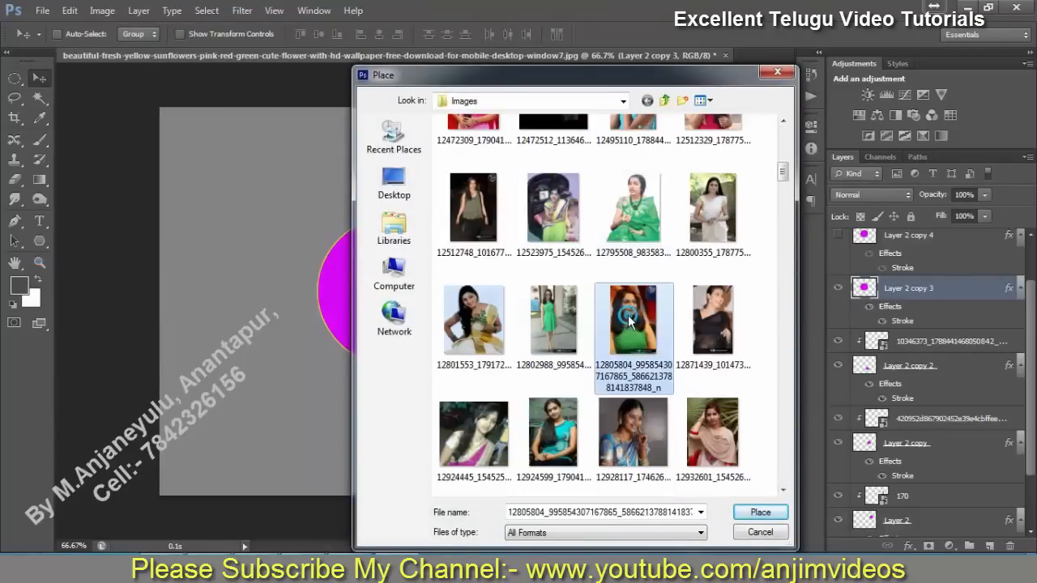
pyautogui.scroll(-4, 509, 278)
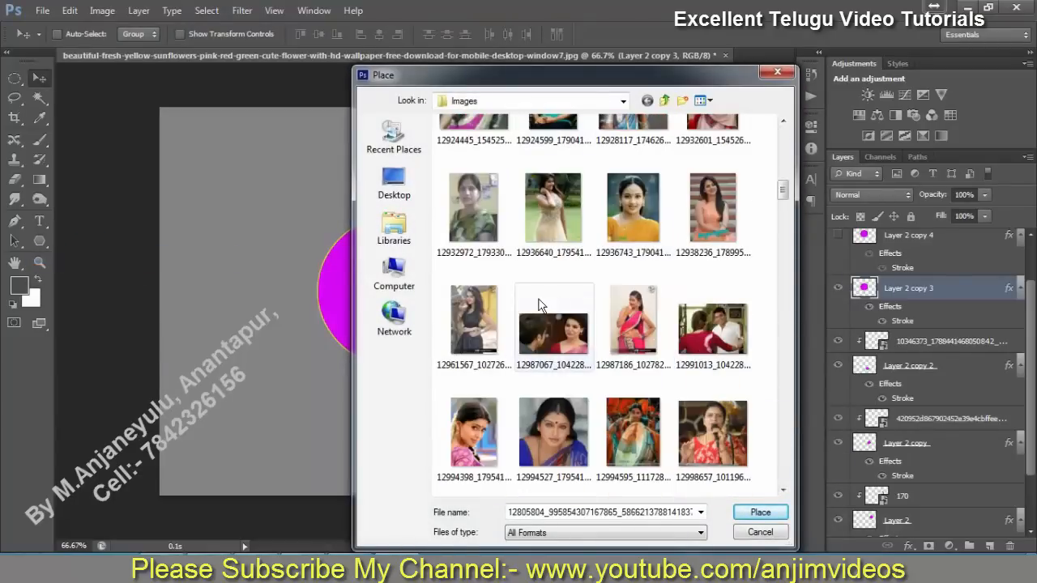
pyautogui.click(632, 231)
pyautogui.scroll(-2, 588, 357)
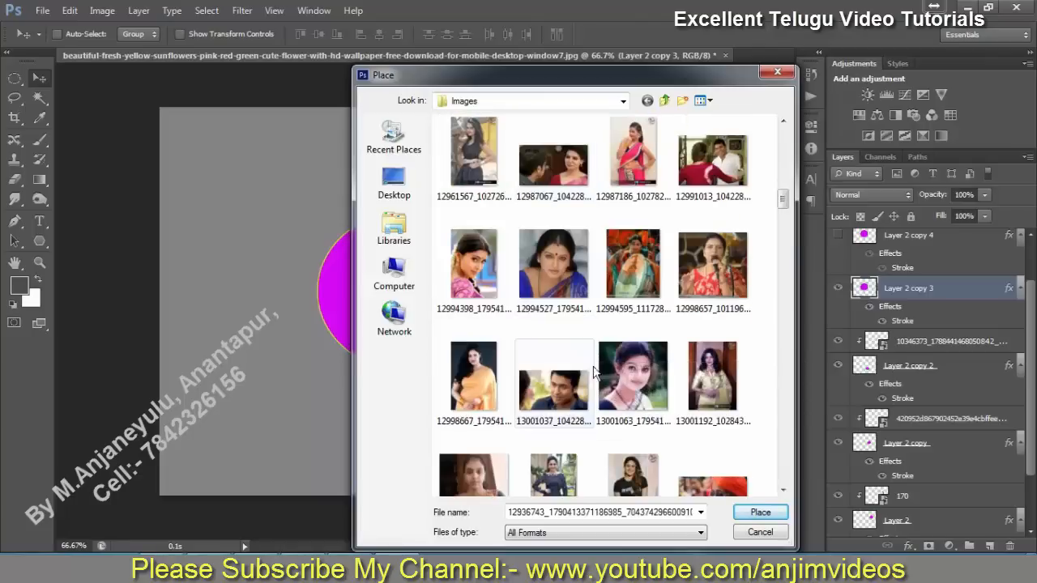
pyautogui.scroll(-3, 666, 382)
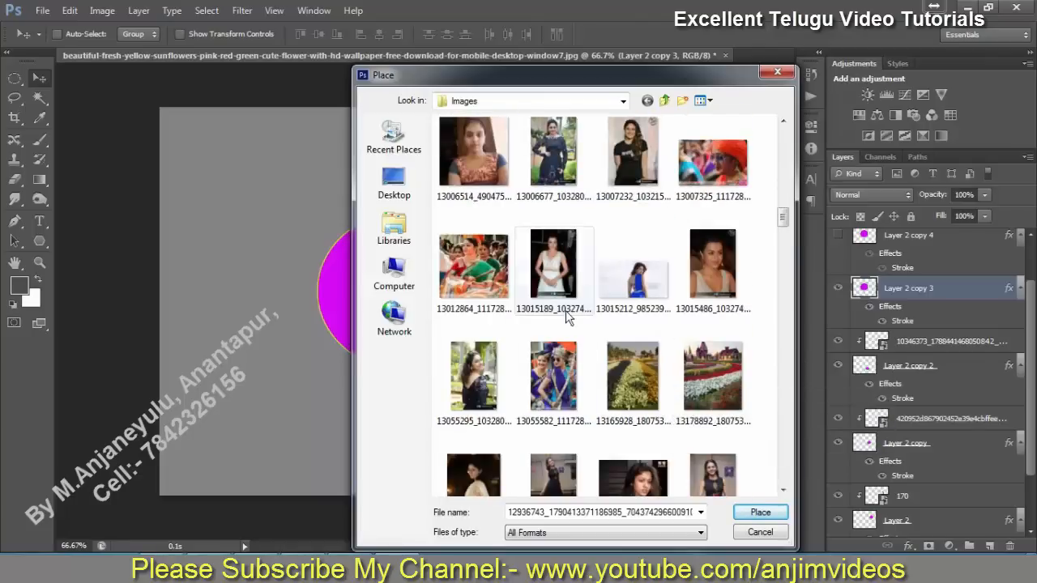
pyautogui.scroll(-3, 550, 303)
pyautogui.click(550, 275)
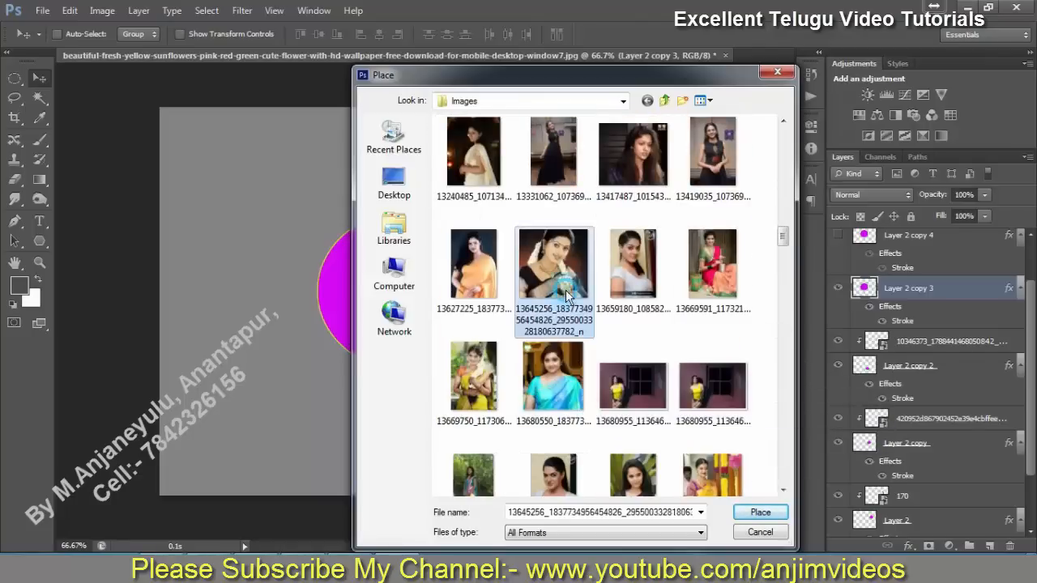
pyautogui.scroll(-2, 626, 356)
pyautogui.click(628, 349)
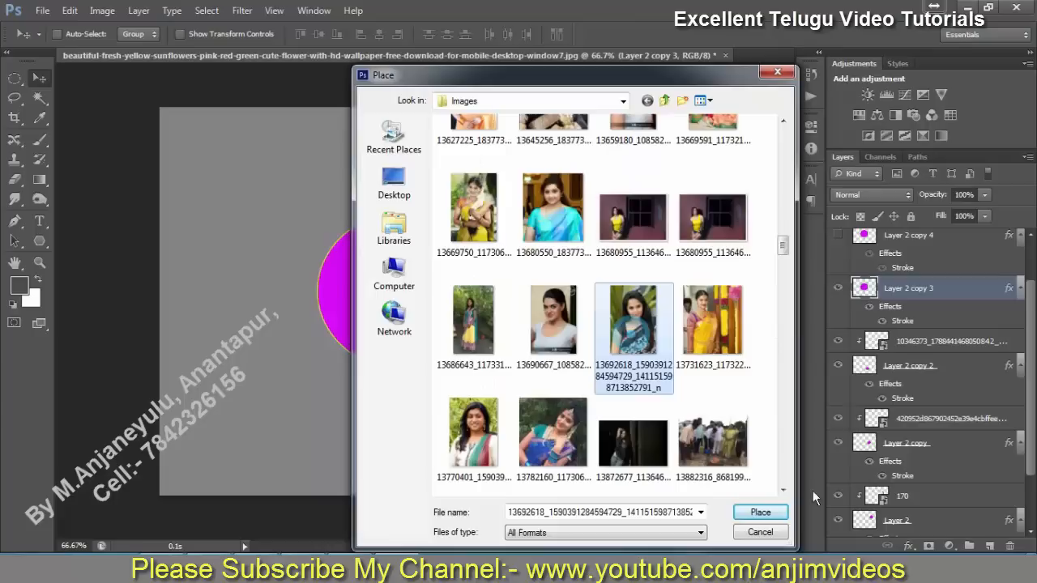
pyautogui.click(773, 512)
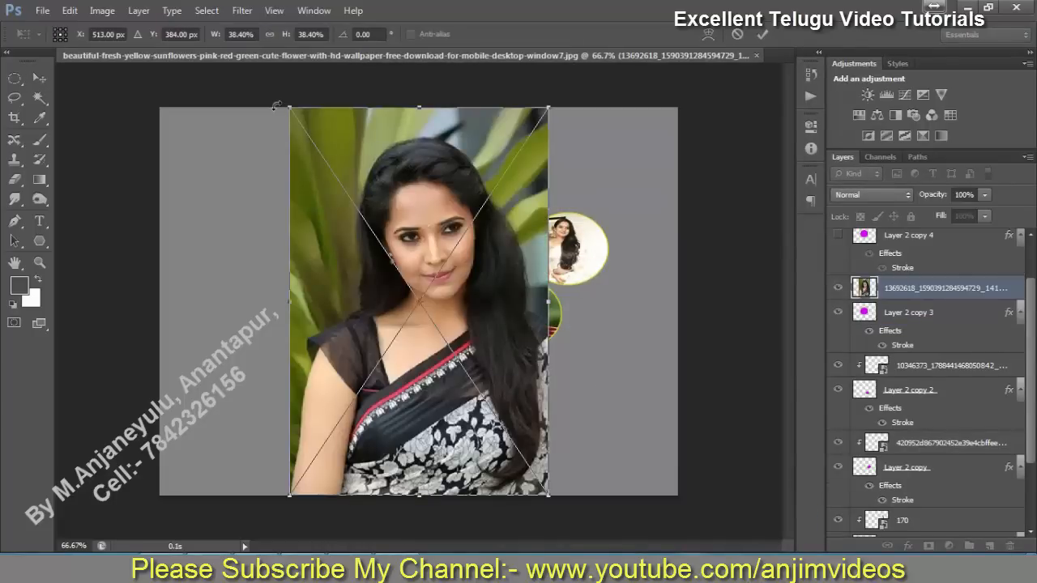
# Resize the new portrait to about 29.7% width and 17.4% height so it covers the large magenta circle
pyautogui.moveTo(289, 105); pyautogui.dragTo(393, 319)
pyautogui.moveTo(478, 416); pyautogui.dragTo(396, 316)
pyautogui.moveTo(460, 290); pyautogui.dragTo(509, 290)
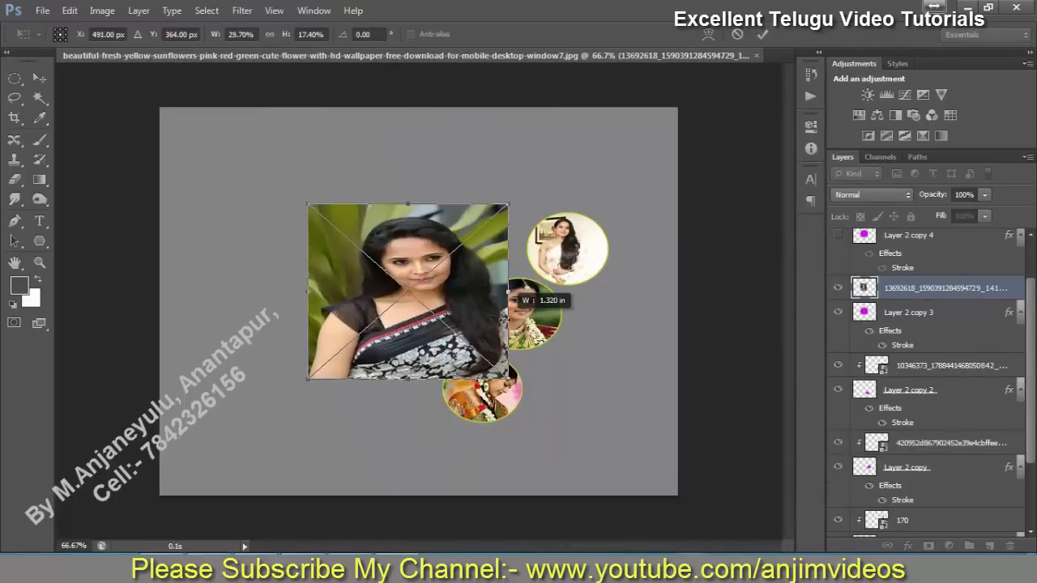
pyautogui.click(764, 33)
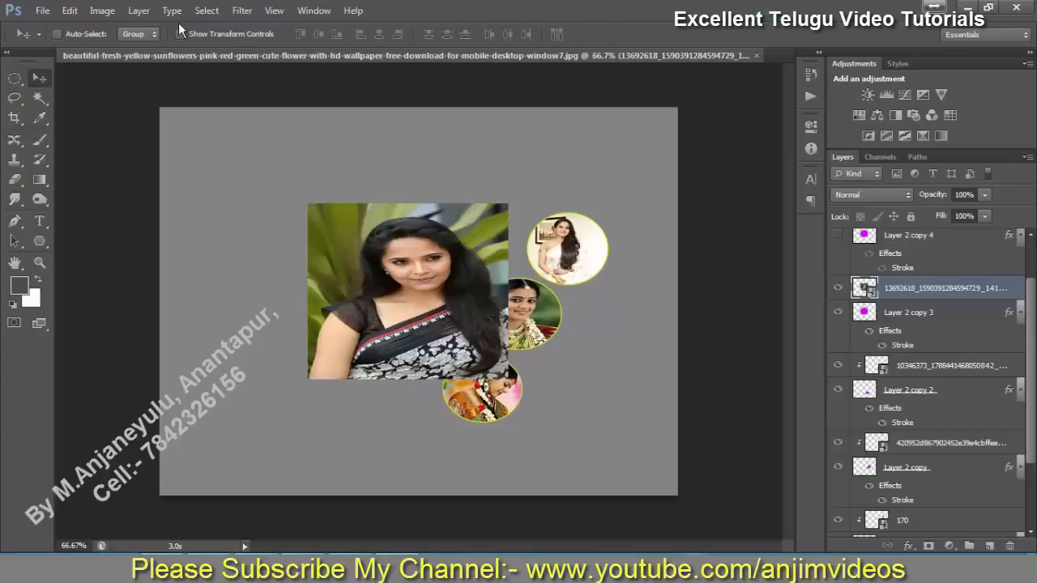
# Clip the portrait to the Layer 2 copy 3 circle and scale it to about 28.2% width and 16.8% height
pyautogui.click(139, 11)
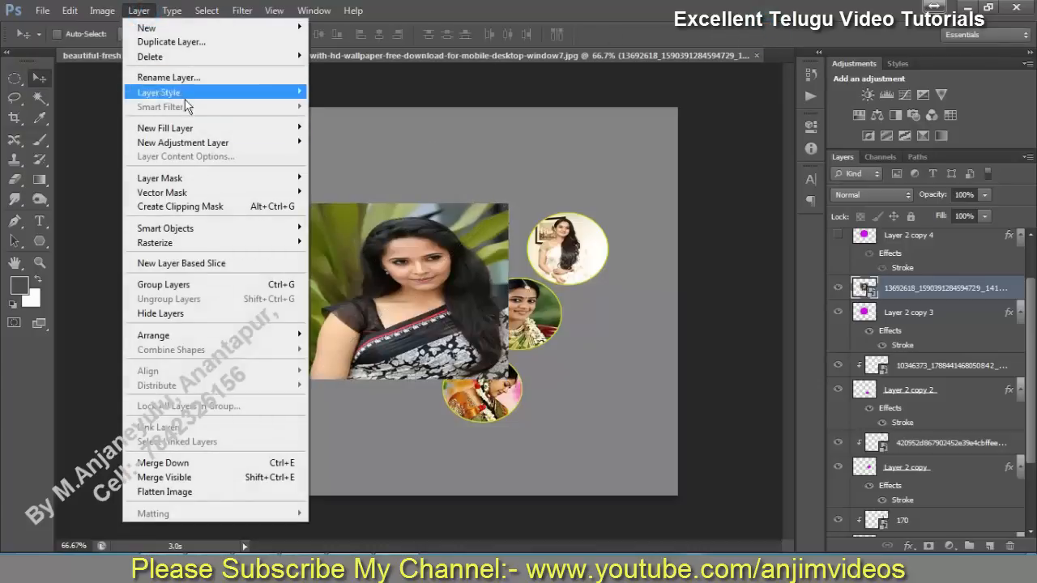
pyautogui.click(212, 207)
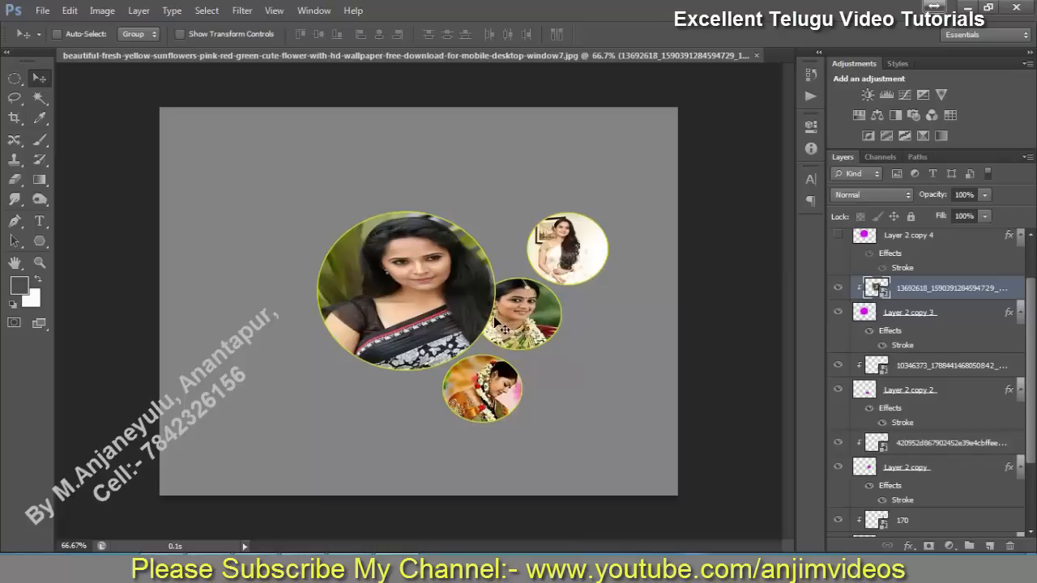
pyautogui.hotkey('ctrl', 't')
pyautogui.moveTo(304, 200); pyautogui.dragTo(314, 213)
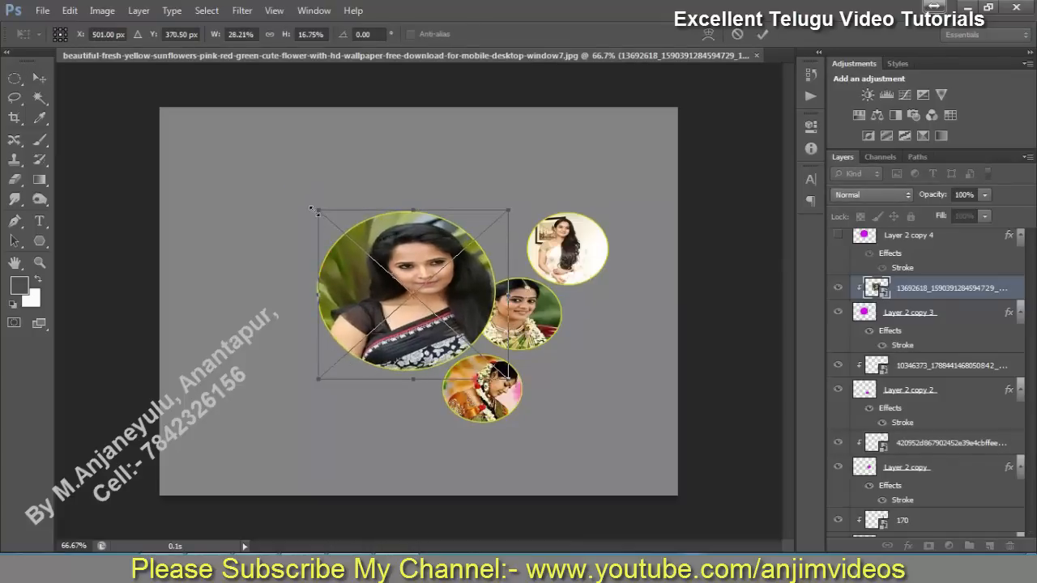
pyautogui.press('Return')
# Free-transform the portrait together with Layer 2 copy 3 to about 66.5% width and 73.4% height and move it beside the small circles, toward the canvas's right edge
pyautogui.keyDown('shift'); pyautogui.click(925, 320); pyautogui.keyUp('shift')
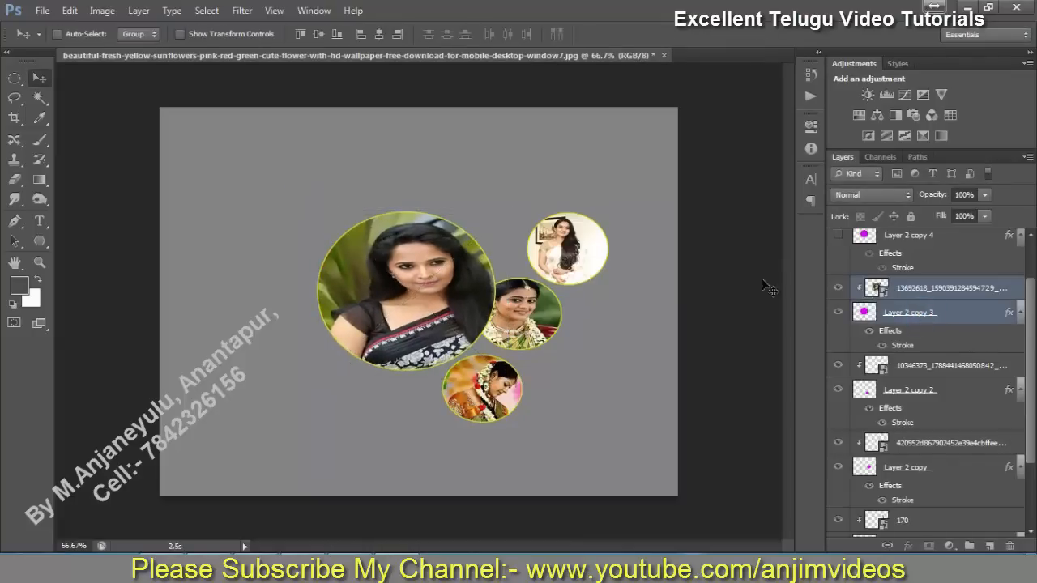
pyautogui.click(69, 11)
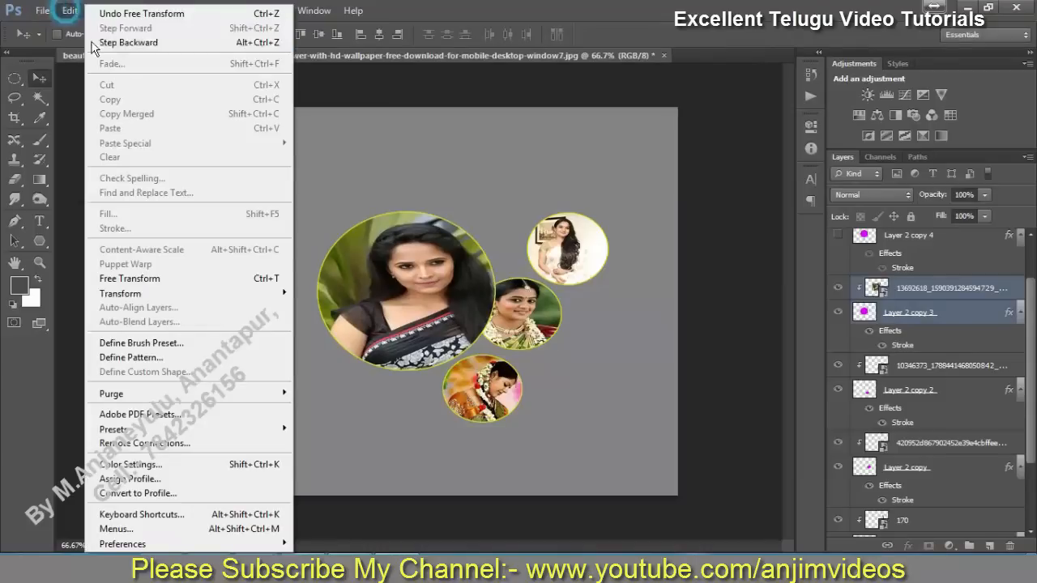
pyautogui.click(154, 274)
pyautogui.moveTo(316, 209); pyautogui.dragTo(377, 229)
pyautogui.moveTo(446, 273); pyautogui.dragTo(444, 256)
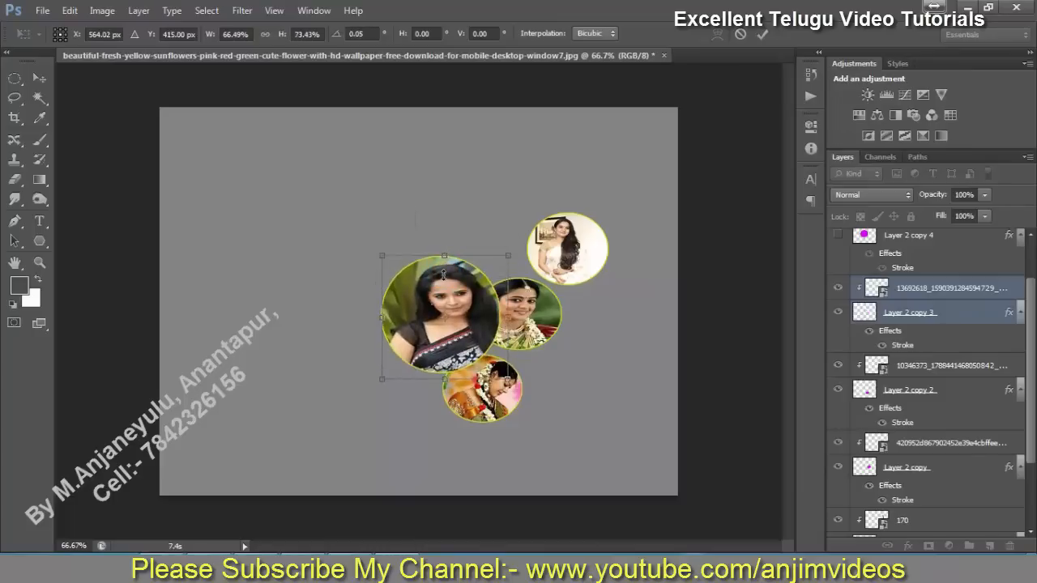
pyautogui.press('Return')
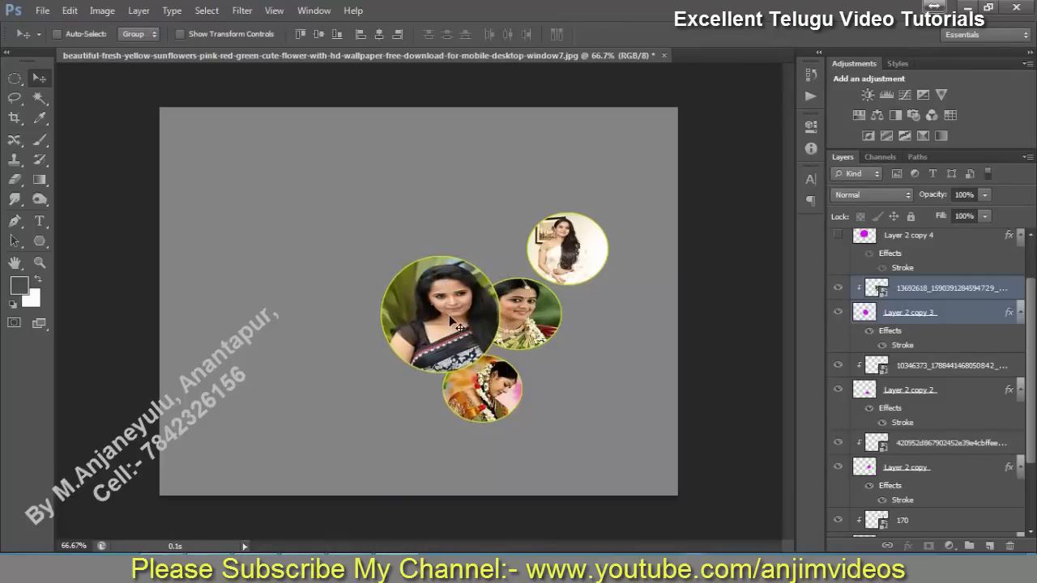
pyautogui.moveTo(458, 327); pyautogui.dragTo(613, 365)
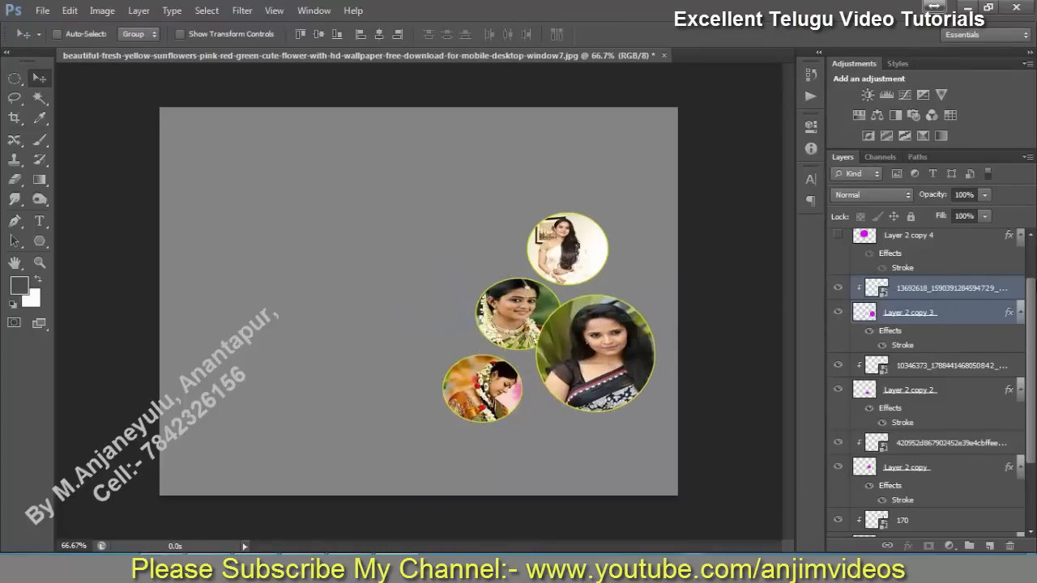
pyautogui.scroll(2, 1025, 348)
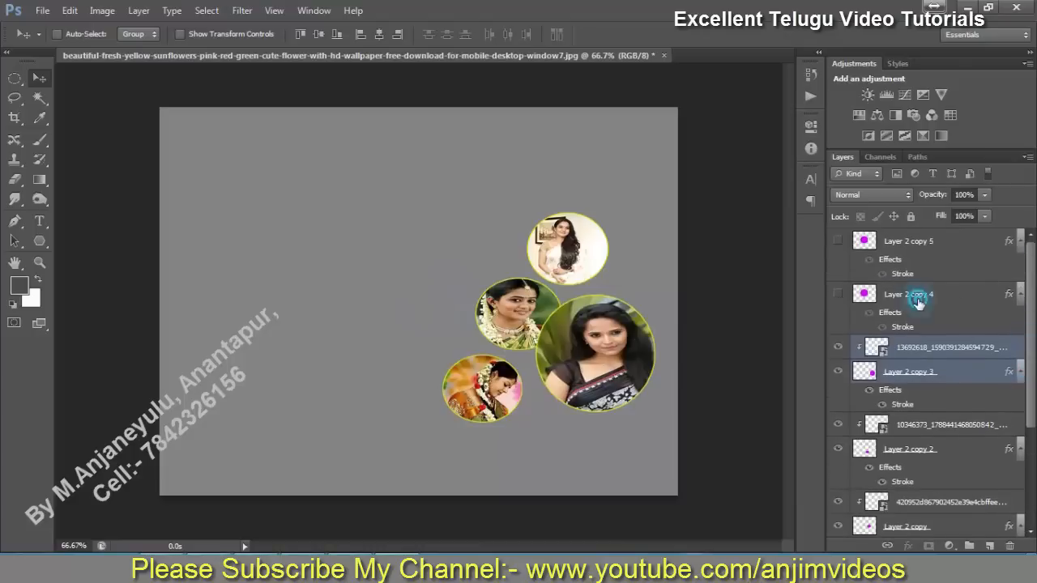
pyautogui.click(917, 295)
pyautogui.click(838, 295)
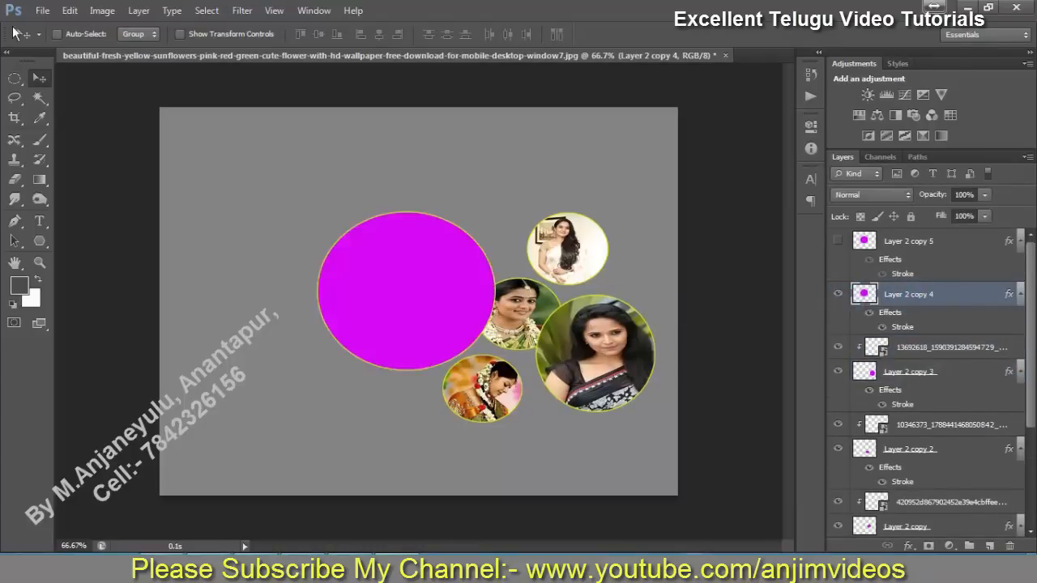
pyautogui.click(42, 10)
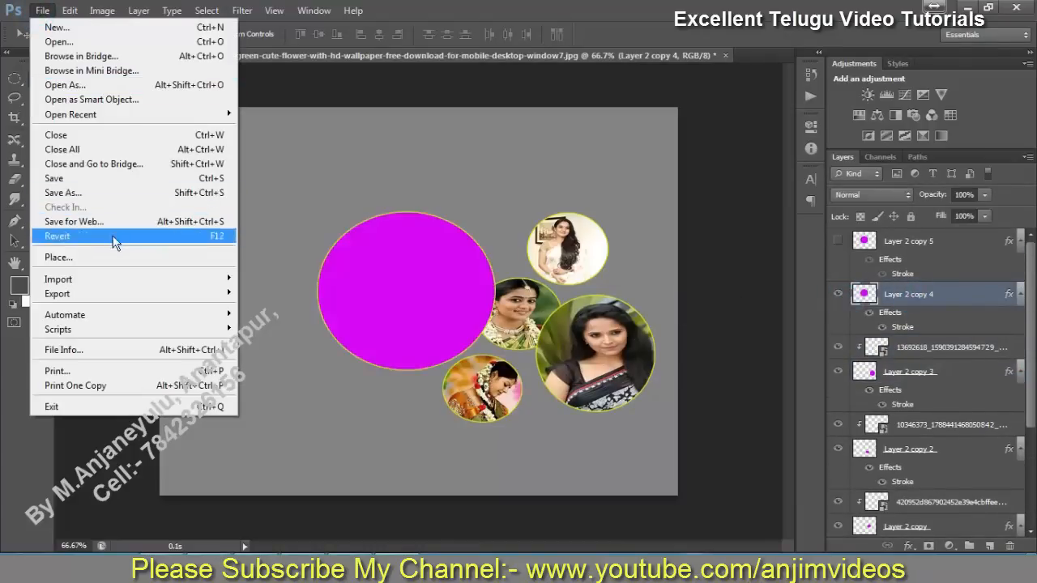
pyautogui.click(100, 263)
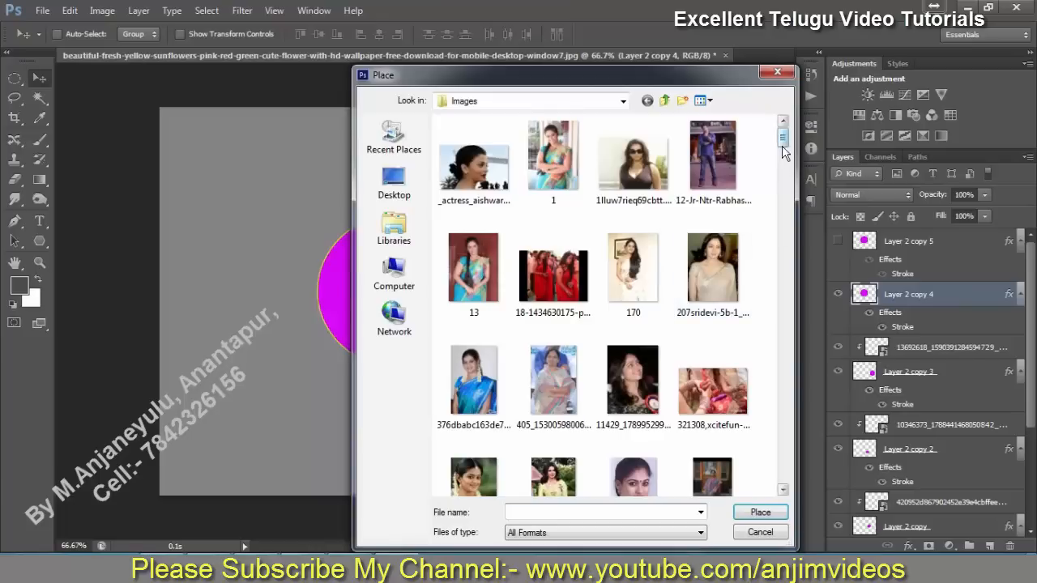
pyautogui.moveTo(783, 137); pyautogui.dragTo(784, 239)
pyautogui.click(632, 386)
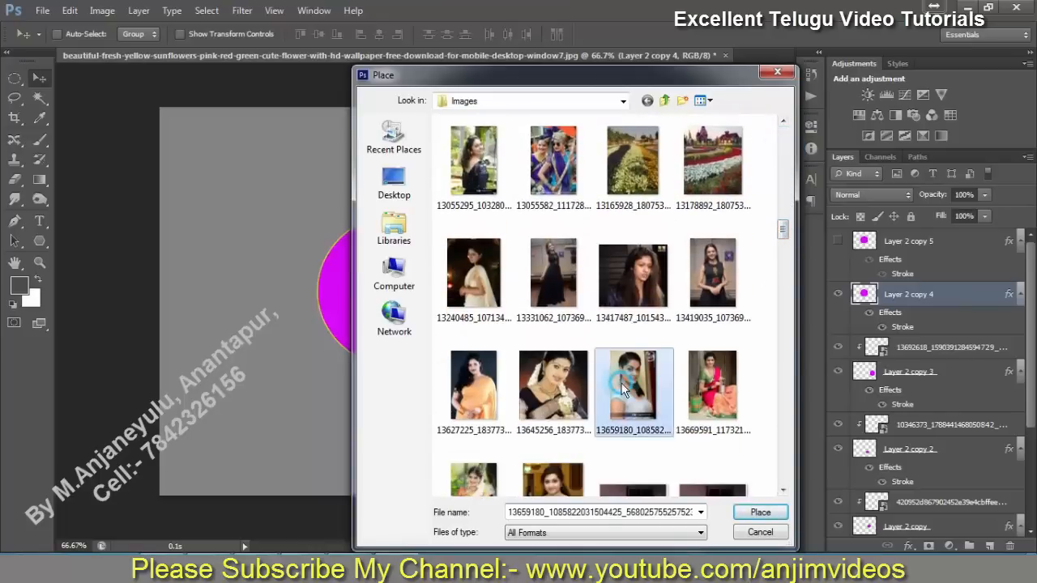
pyautogui.scroll(-3, 618, 385)
pyautogui.scroll(-3, 549, 319)
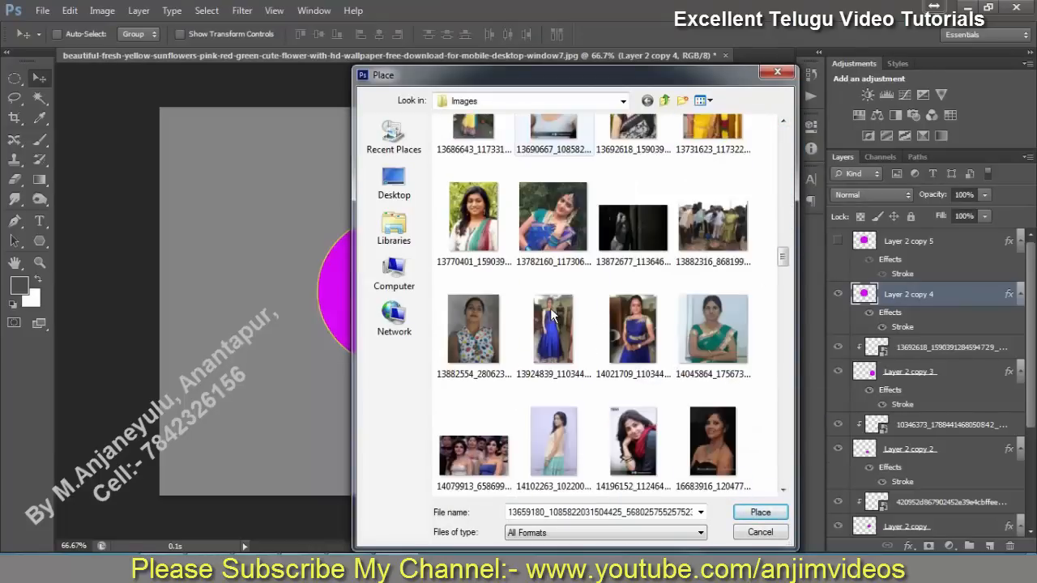
pyautogui.click(553, 231)
pyautogui.click(760, 512)
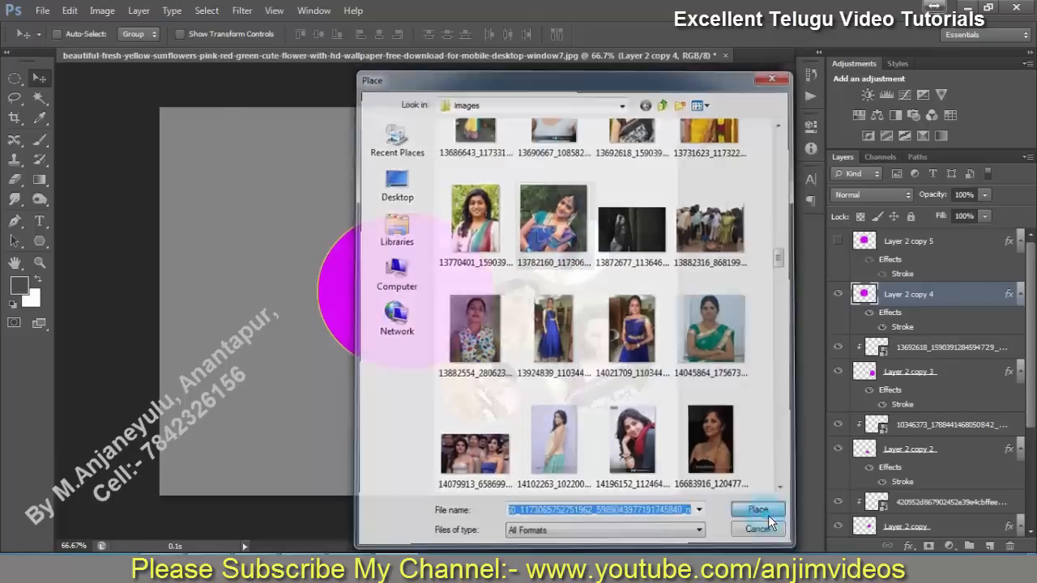
# Resize the newly placed portrait to about 18.9% width and 14.4% height and position it over the large magenta circle
pyautogui.moveTo(611, 107); pyautogui.dragTo(469, 307)
pyautogui.moveTo(431, 385); pyautogui.dragTo(467, 307)
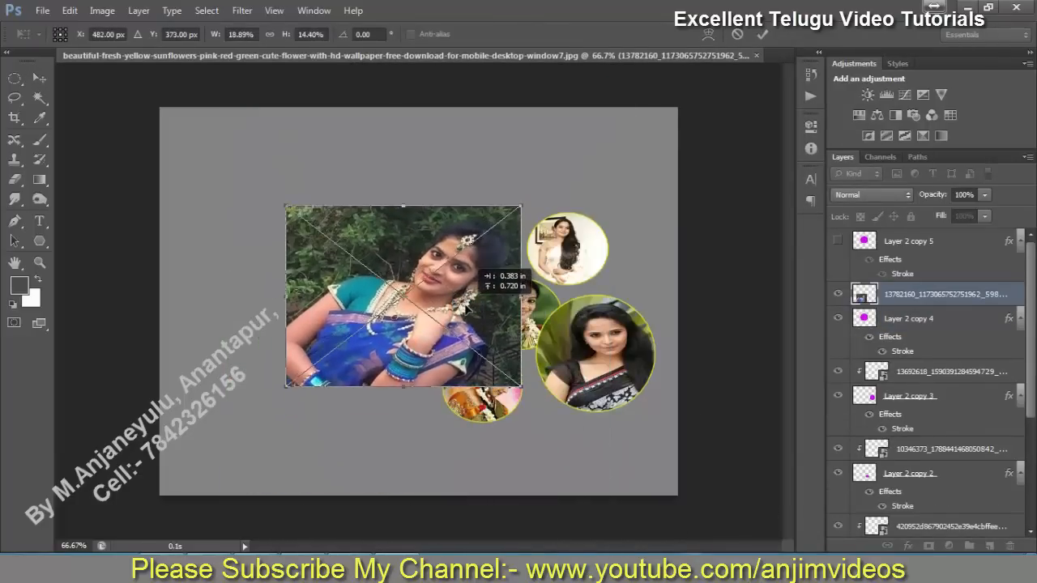
pyautogui.click(764, 35)
# Clip the portrait to the Layer 2 copy 4 circle and move both layers together up toward the canvas's top edge
pyautogui.click(139, 11)
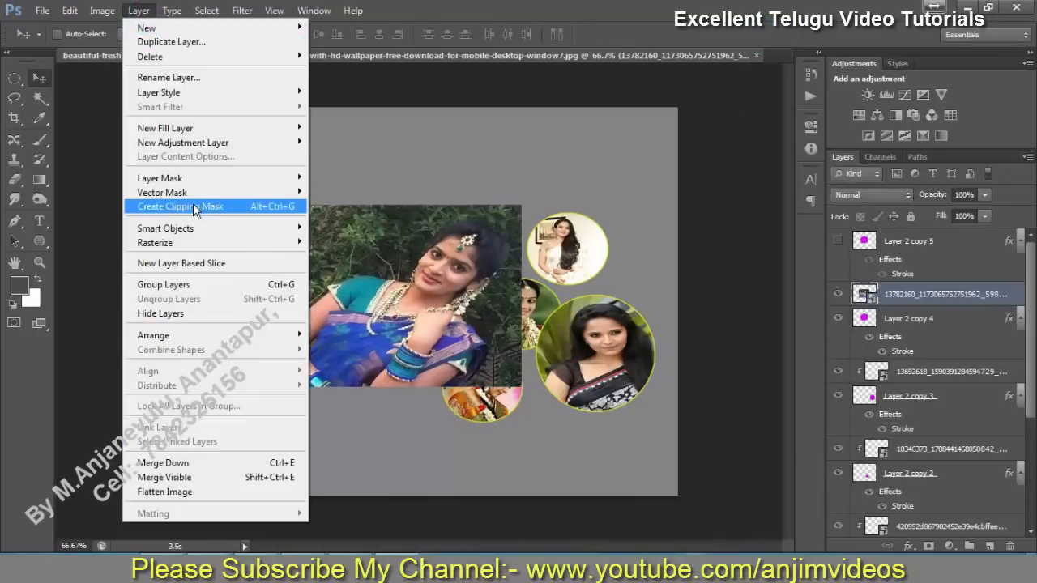
pyautogui.click(195, 209)
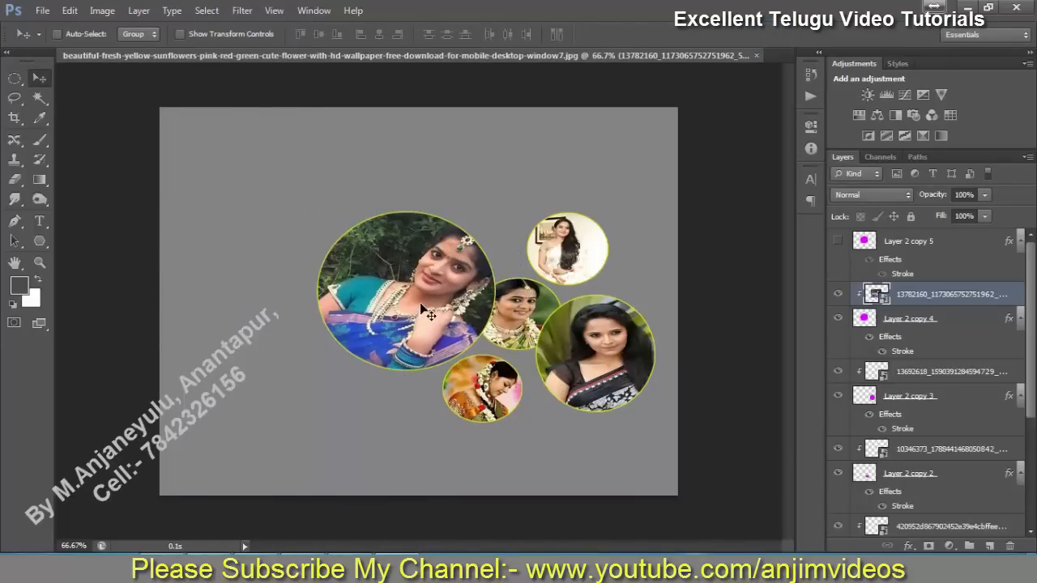
pyautogui.keyDown('shift'); pyautogui.click(906, 321); pyautogui.keyUp('shift')
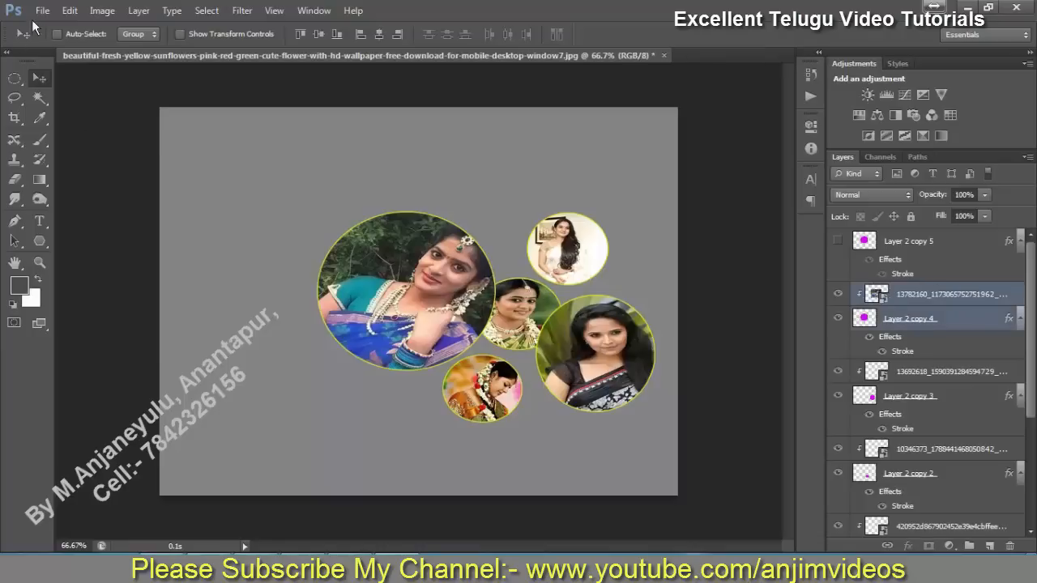
pyautogui.moveTo(405, 306); pyautogui.dragTo(382, 222)
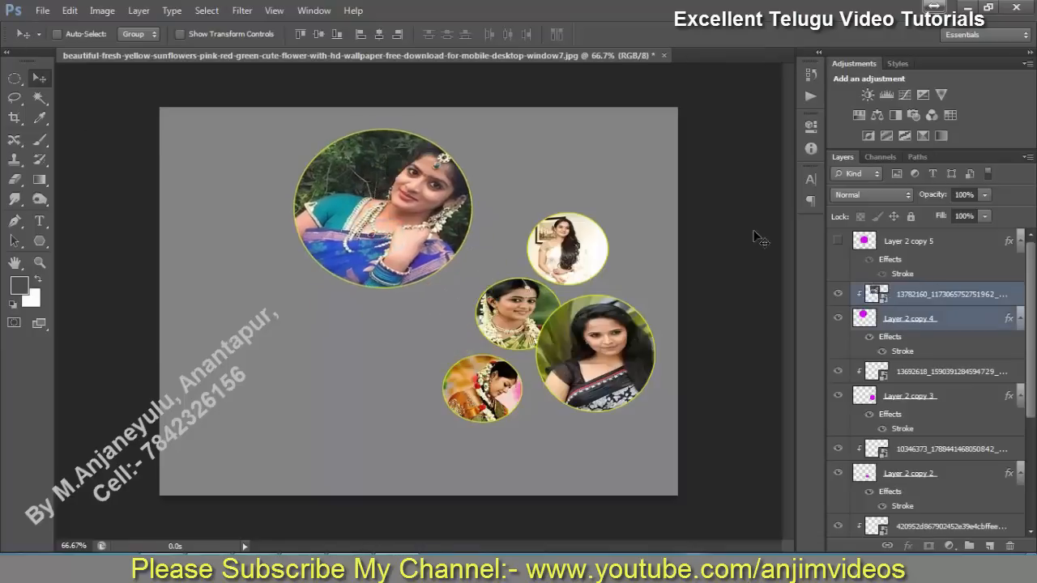
pyautogui.click(922, 248)
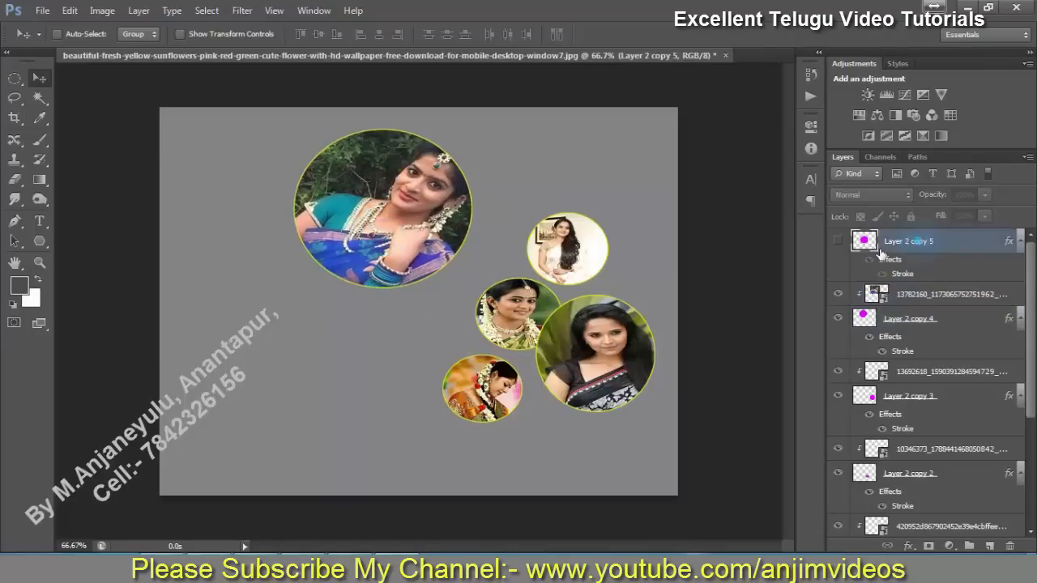
pyautogui.click(836, 241)
pyautogui.click(42, 11)
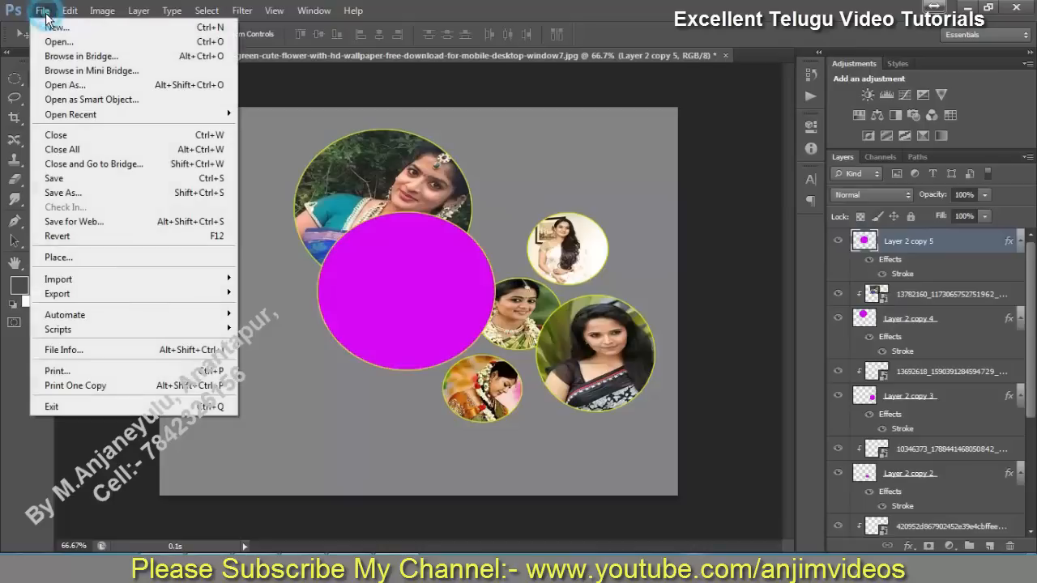
pyautogui.click(89, 257)
pyautogui.click(576, 300)
pyautogui.click(474, 166)
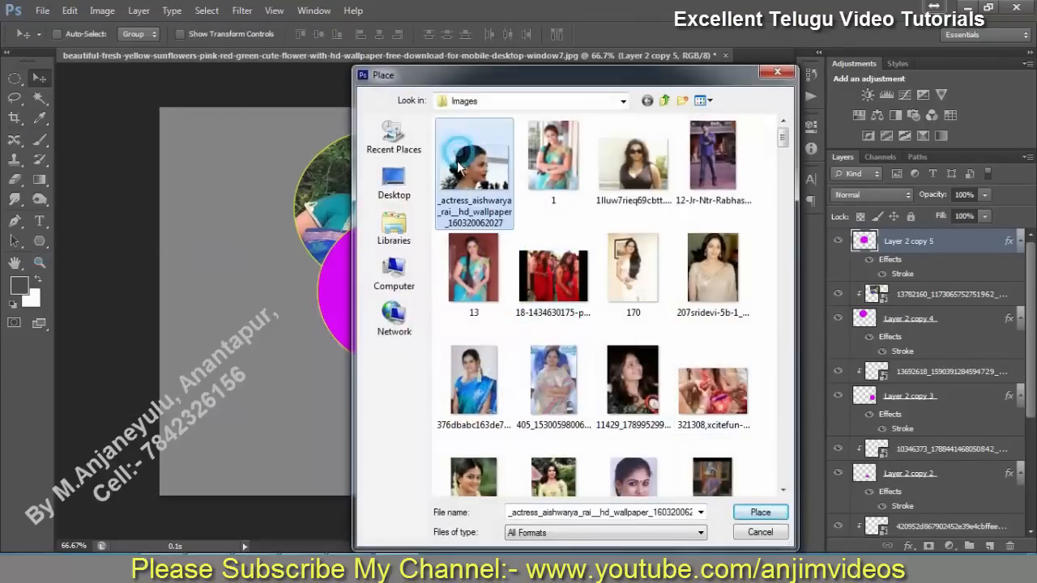
pyautogui.click(760, 512)
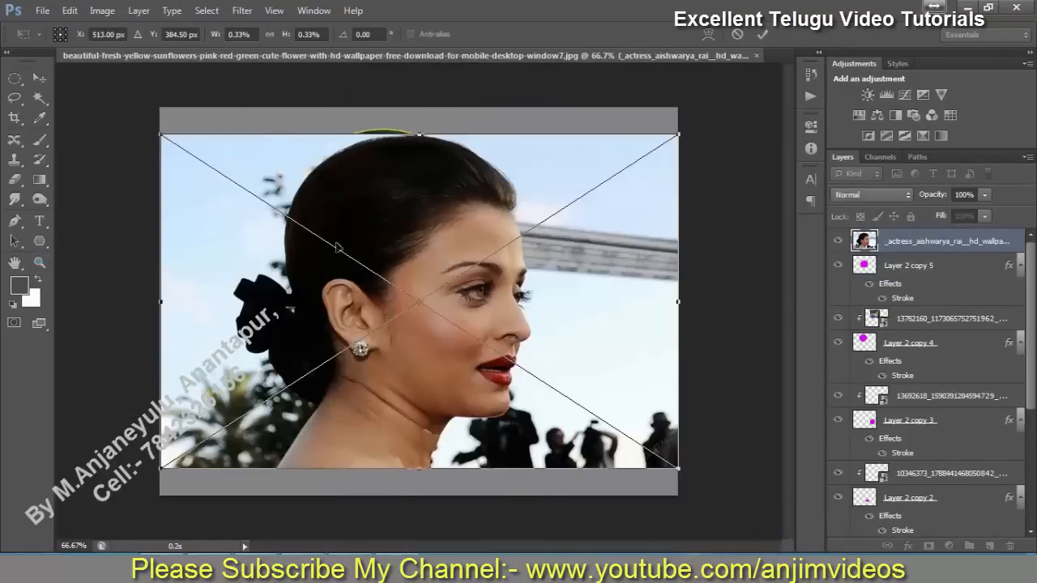
# Resize the placed profile portrait to about 0.14% width and 0.17% height and position it over the magenta circle
pyautogui.moveTo(157, 137); pyautogui.dragTo(456, 294)
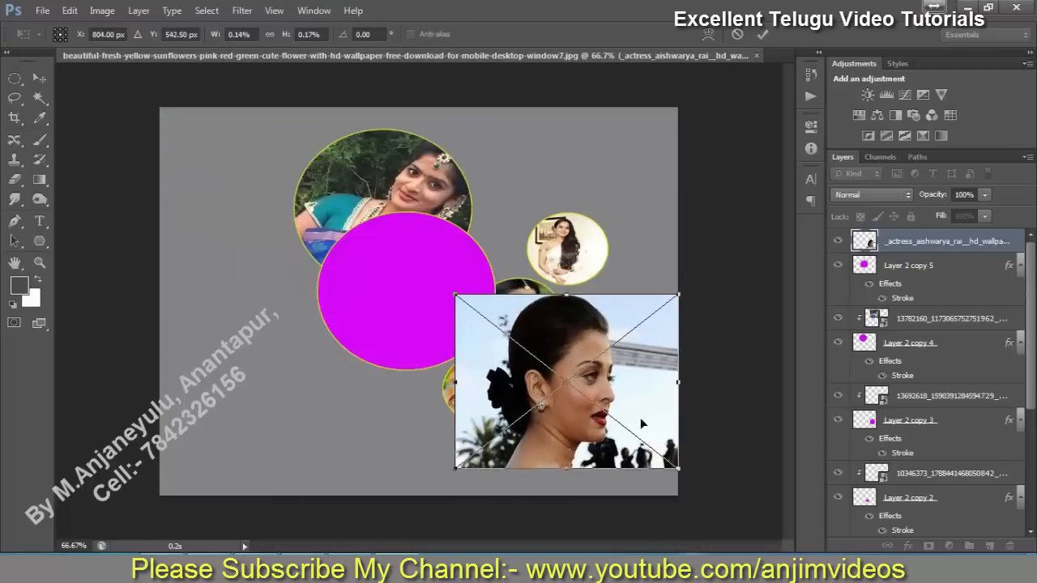
pyautogui.moveTo(595, 388); pyautogui.dragTo(438, 294)
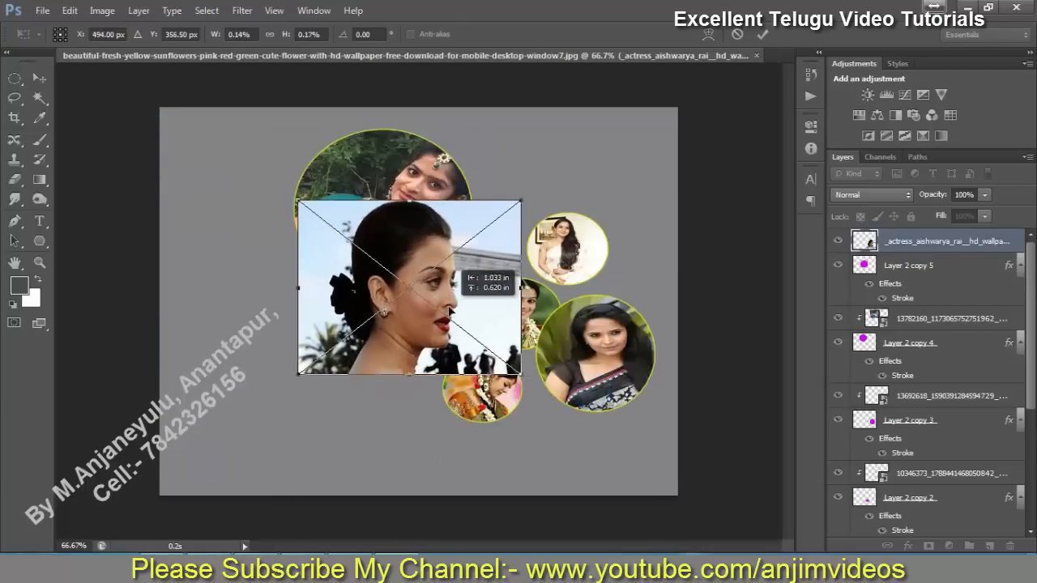
pyautogui.click(766, 35)
# Clip the profile portrait to the Layer 2 copy 5 circle and move both layers together down below the upper large circle
pyautogui.click(138, 10)
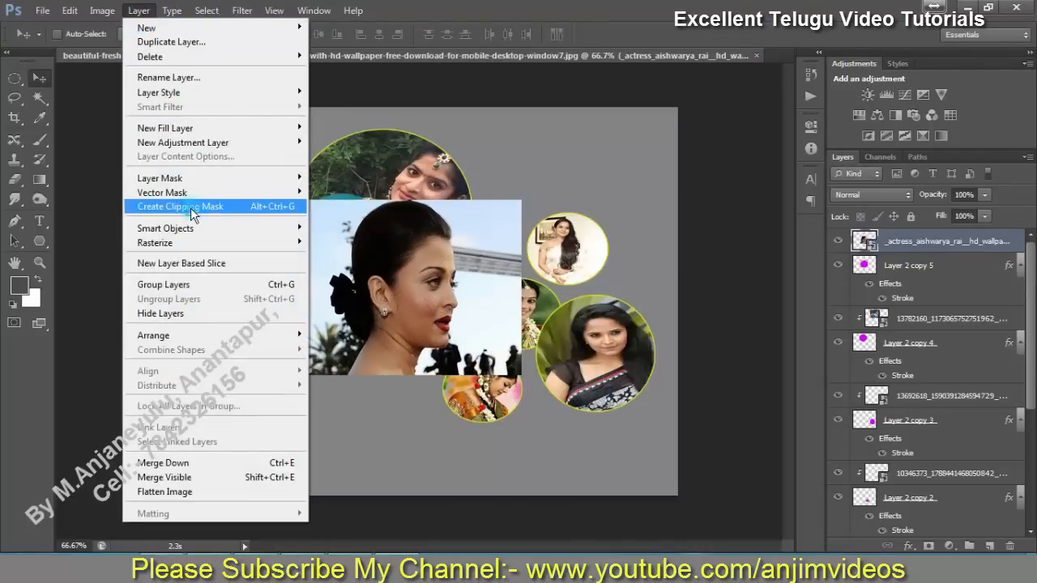
pyautogui.click(192, 208)
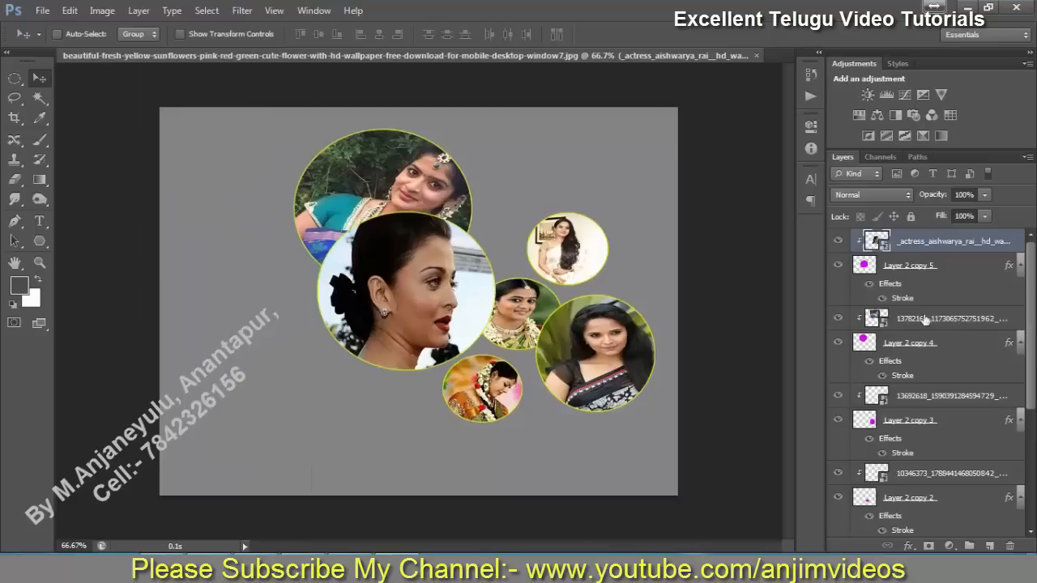
pyautogui.keyDown('shift'); pyautogui.click(911, 274); pyautogui.keyUp('shift')
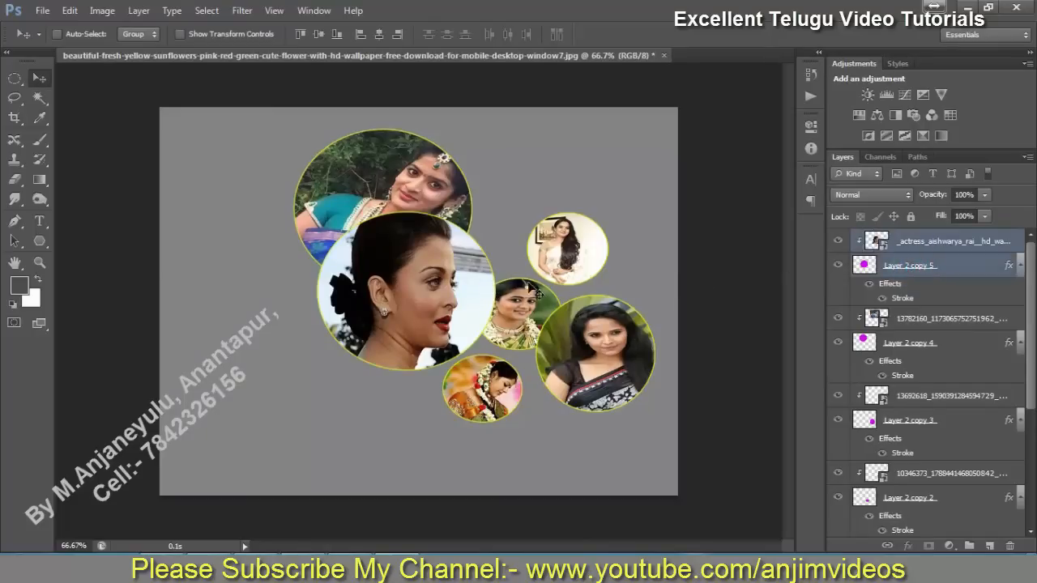
pyautogui.moveTo(471, 289); pyautogui.dragTo(477, 361)
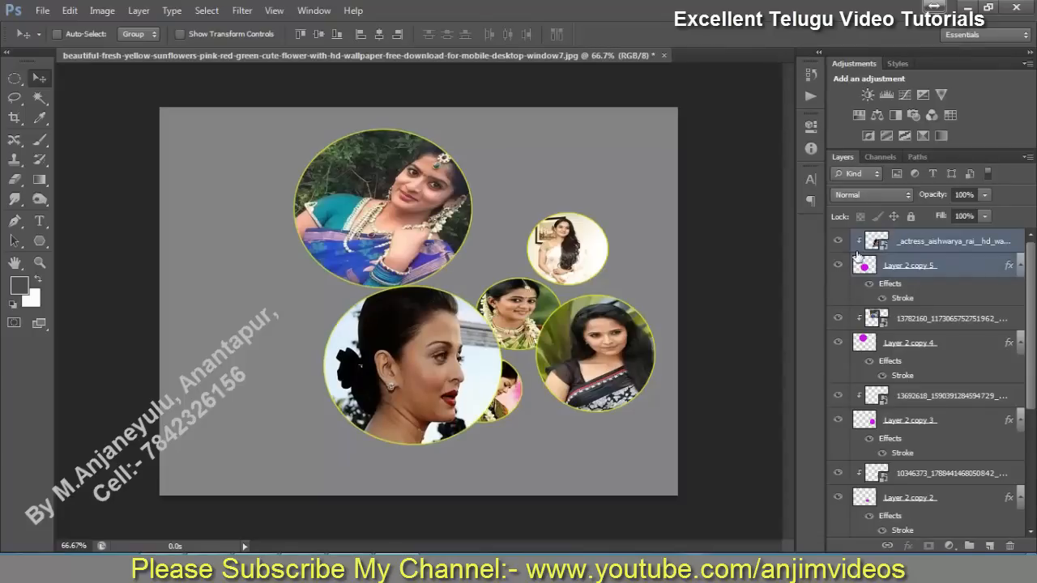
# Free-transform Layer 2 copy 4 together with its clipped portrait to about half size and place it just above the large profile-portrait circle
pyautogui.click(937, 293)
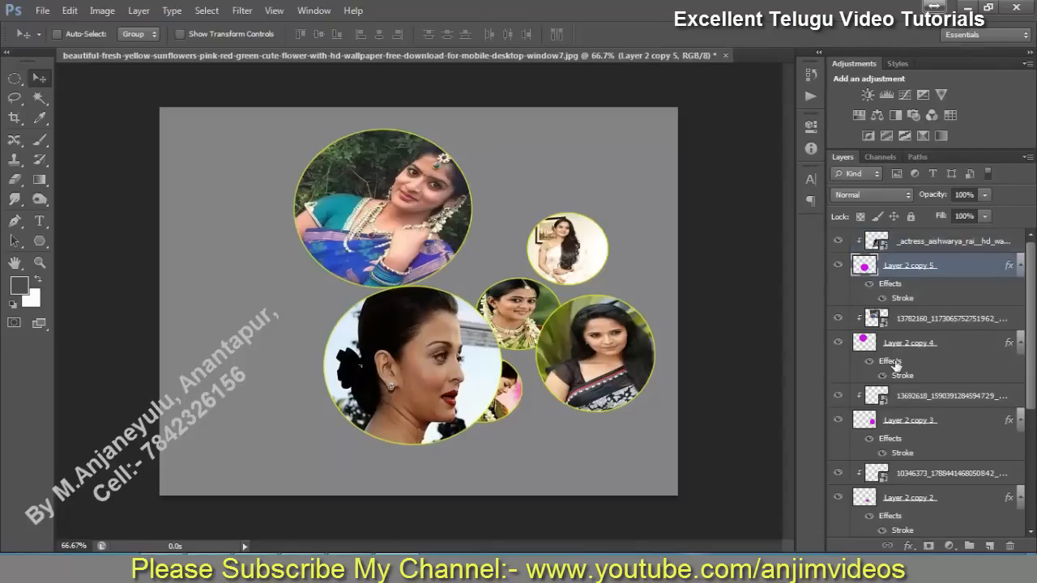
pyautogui.click(940, 340)
pyautogui.keyDown('shift'); pyautogui.click(945, 323); pyautogui.keyUp('shift')
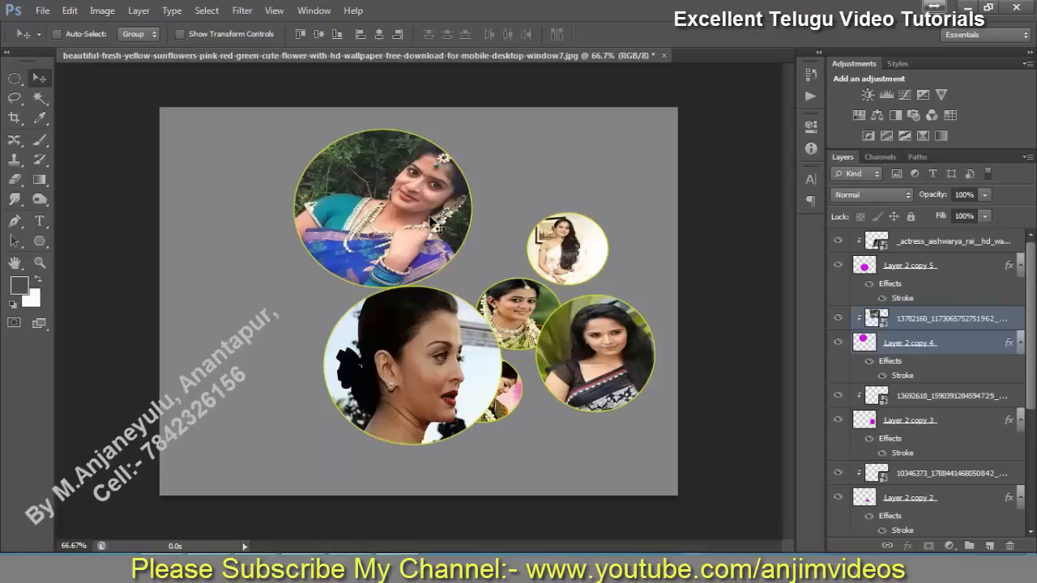
pyautogui.hotkey('ctrl', 't')
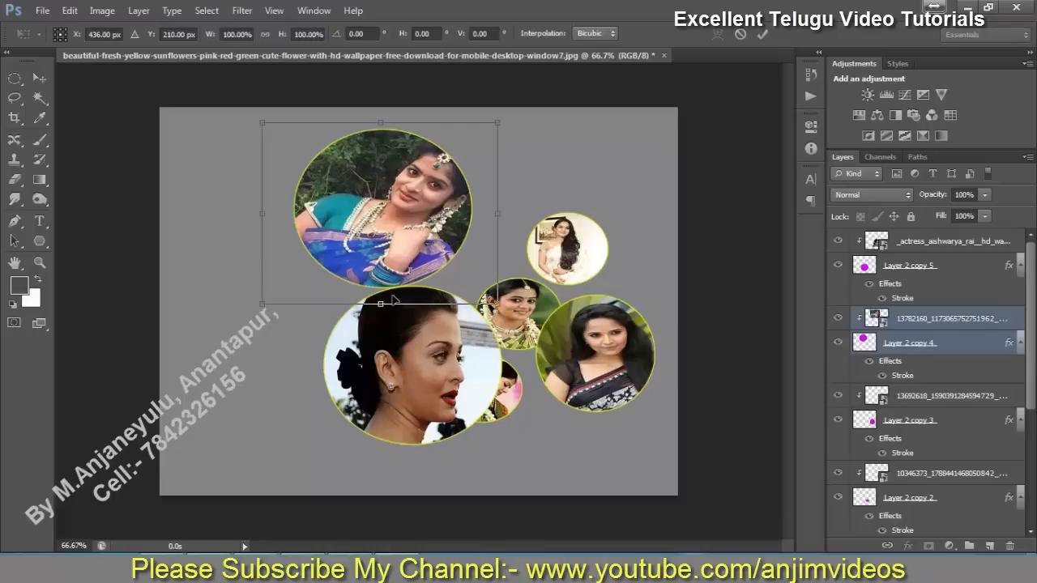
pyautogui.press('Return')
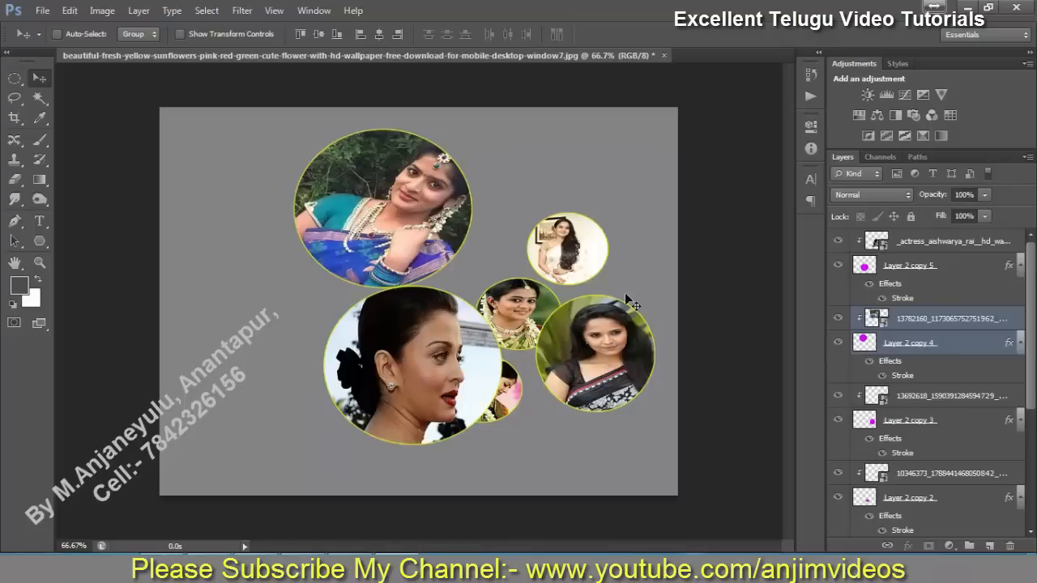
pyautogui.hotkey('ctrl', 't')
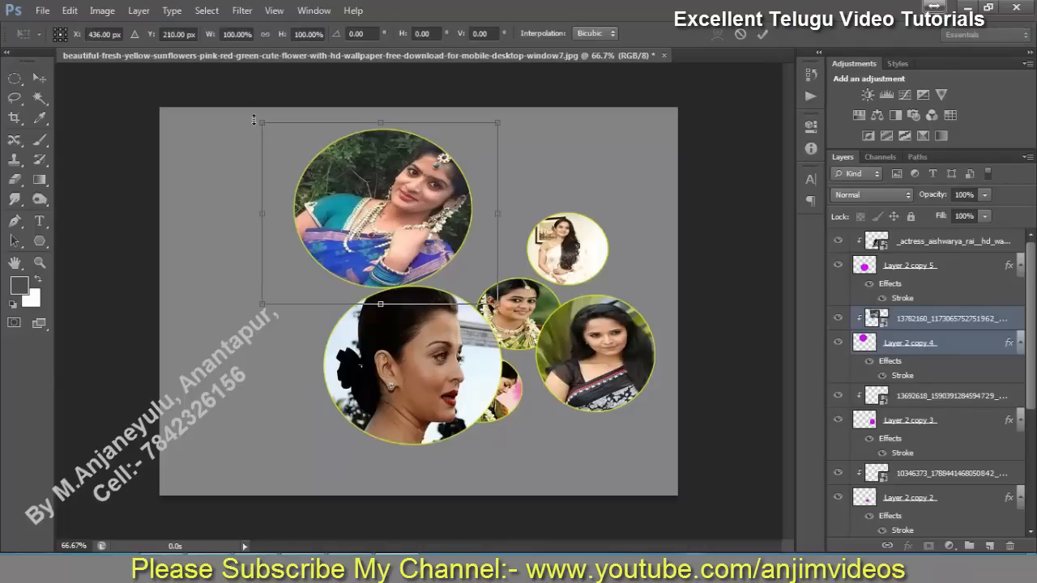
pyautogui.moveTo(260, 124); pyautogui.dragTo(387, 214)
pyautogui.moveTo(449, 268)
pyautogui.mouseDown()
pyautogui.moveTo(447, 258)
pyautogui.moveTo(453, 274)
pyautogui.moveTo(464, 255)
pyautogui.mouseUp()
pyautogui.press('Return')
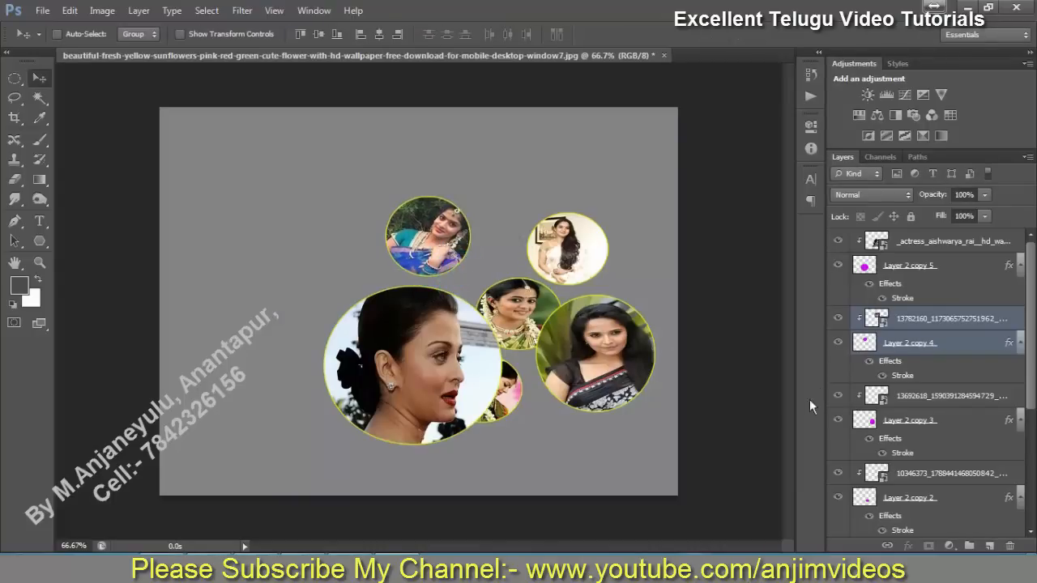
# Scale Layer 2 copy 3 and its clipped portrait to about 58% width and 56% height and place them above-left of the large profile circle
pyautogui.click(966, 374)
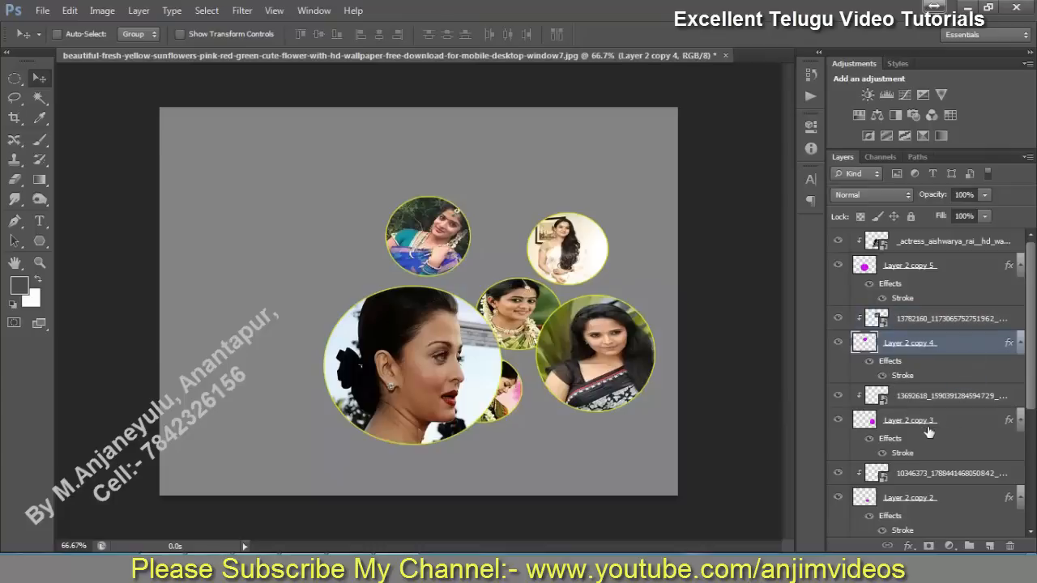
pyautogui.click(925, 423)
pyautogui.keyDown('shift'); pyautogui.click(936, 399); pyautogui.keyUp('shift')
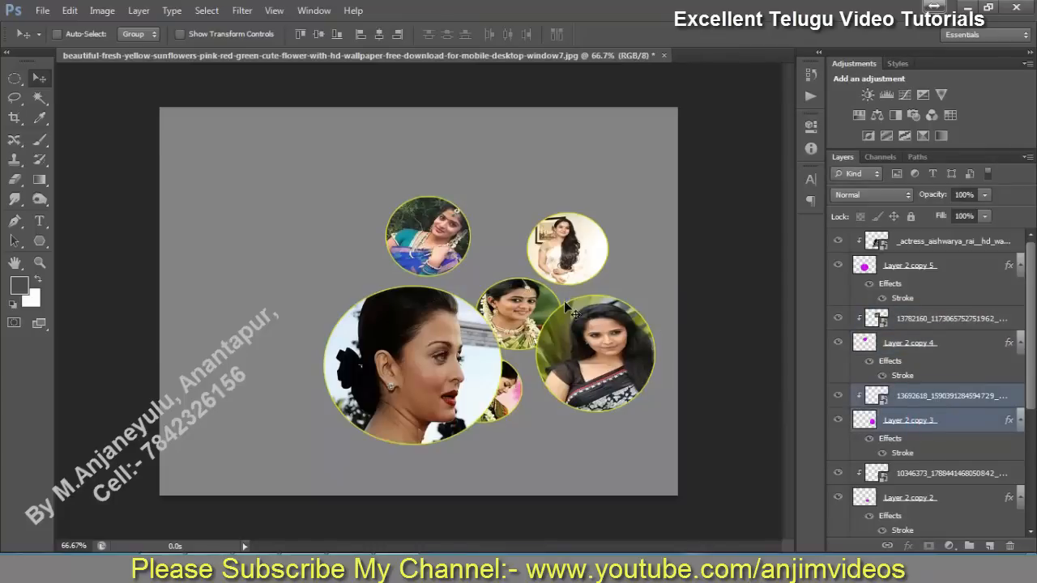
pyautogui.hotkey('ctrl', 't')
pyautogui.moveTo(535, 295); pyautogui.dragTo(590, 348)
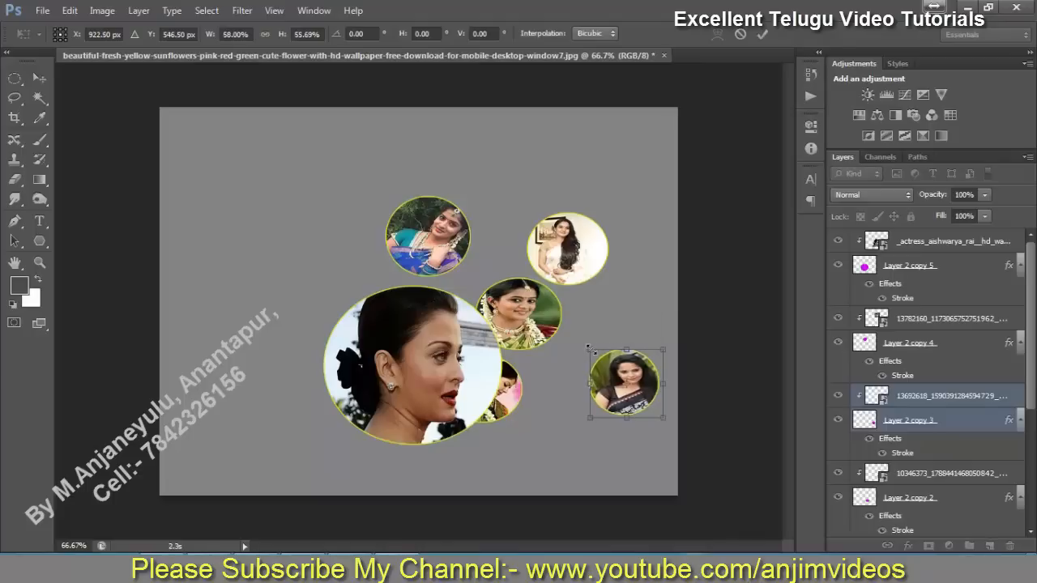
pyautogui.press('Return')
pyautogui.moveTo(629, 390); pyautogui.dragTo(342, 261)
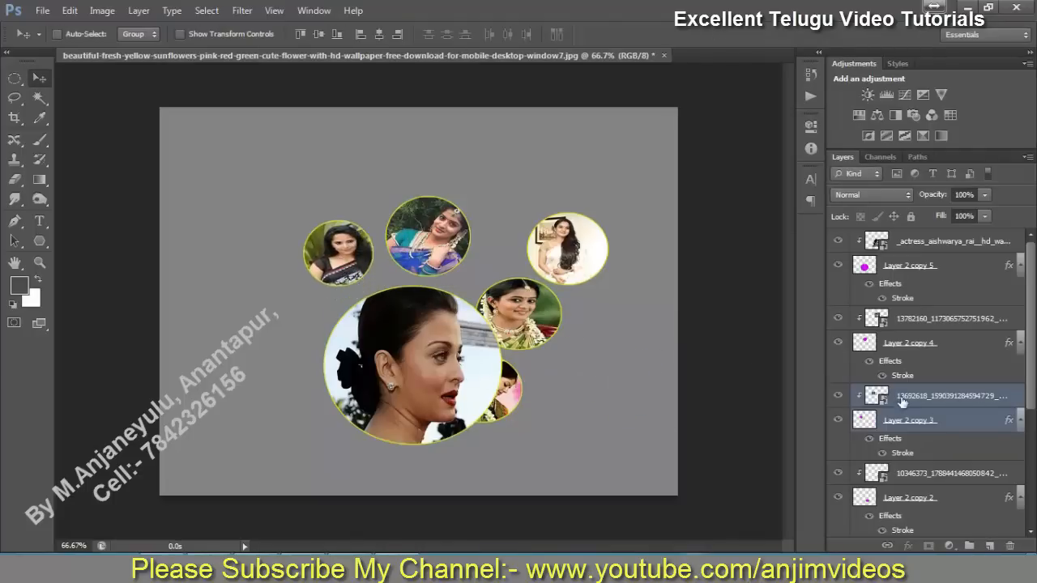
# Move Layer 2 copy 2 with its clipped portrait to the upper-left side of the large profile circle, below the Layer 2 copy 3 circle
pyautogui.click(912, 498)
pyautogui.keyDown('shift'); pyautogui.click(927, 473); pyautogui.keyUp('shift')
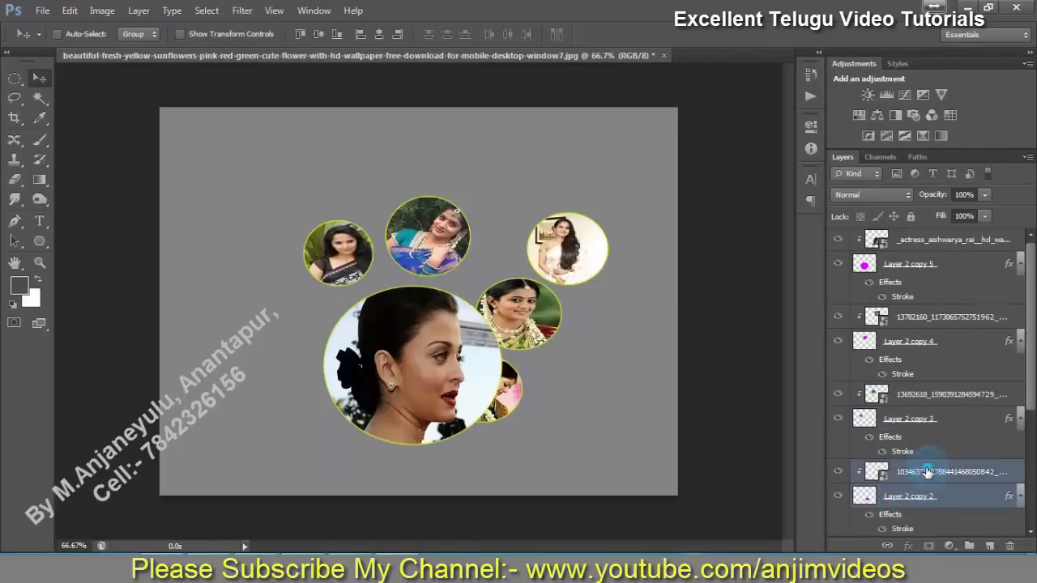
pyautogui.hotkey('ctrl', 't')
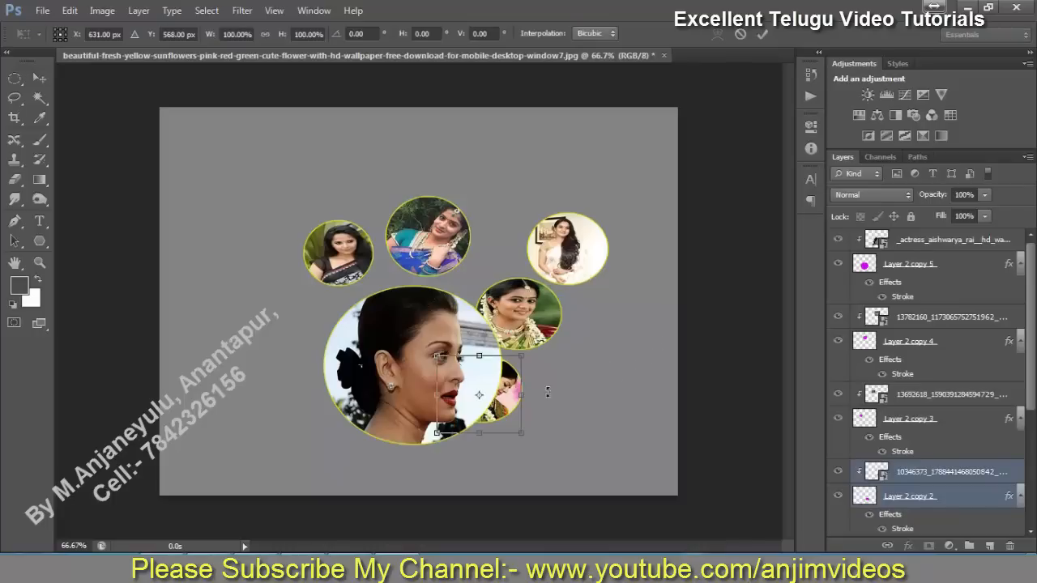
pyautogui.press('Return')
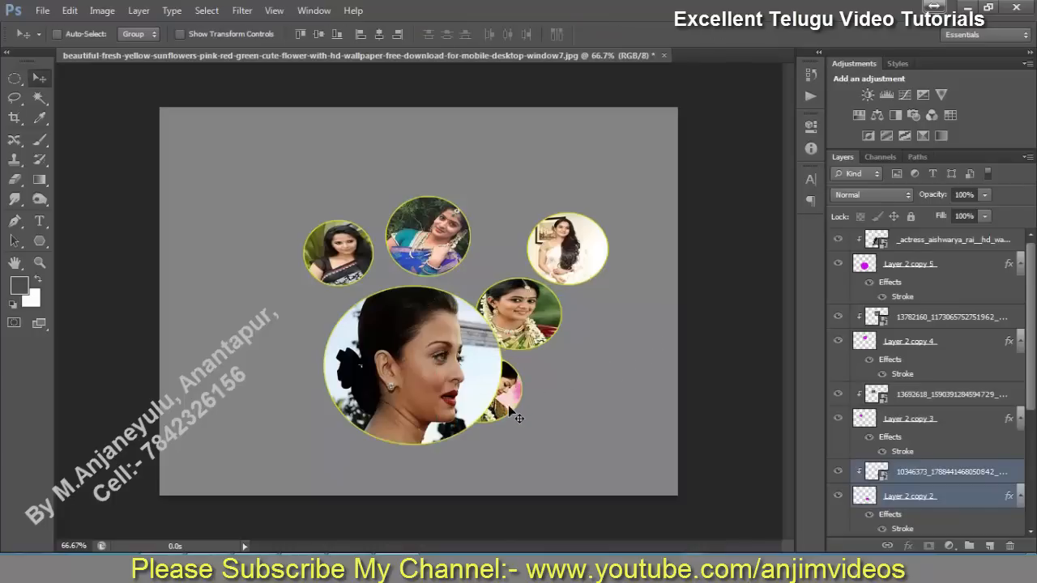
pyautogui.moveTo(517, 417); pyautogui.dragTo(309, 347)
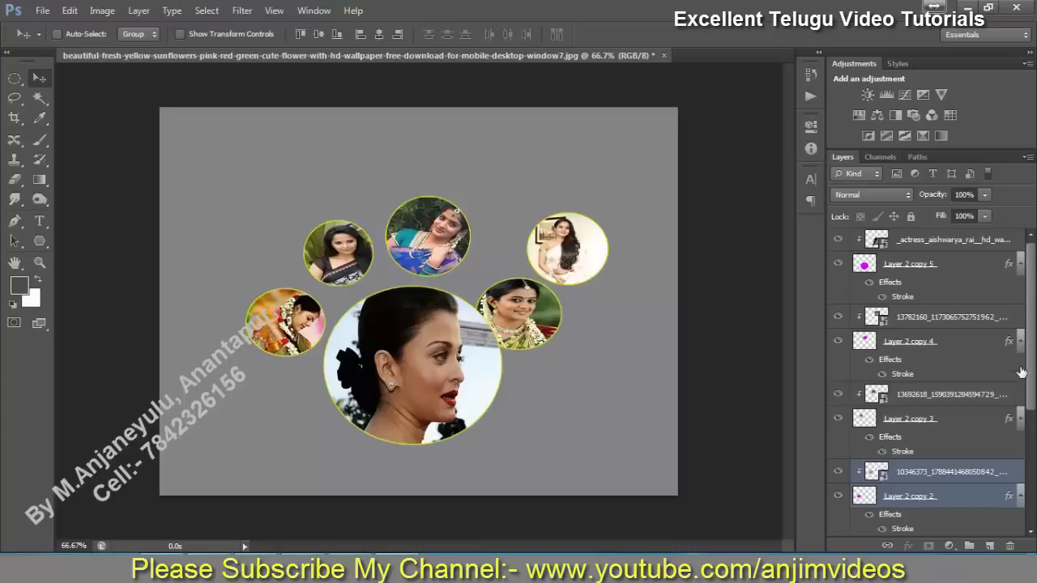
# Move Layer 2 copy with its clipped portrait to the lower-left side of the large profile circle, below the Layer 2 copy 2 circle
pyautogui.moveTo(1031, 371); pyautogui.dragTo(926, 431)
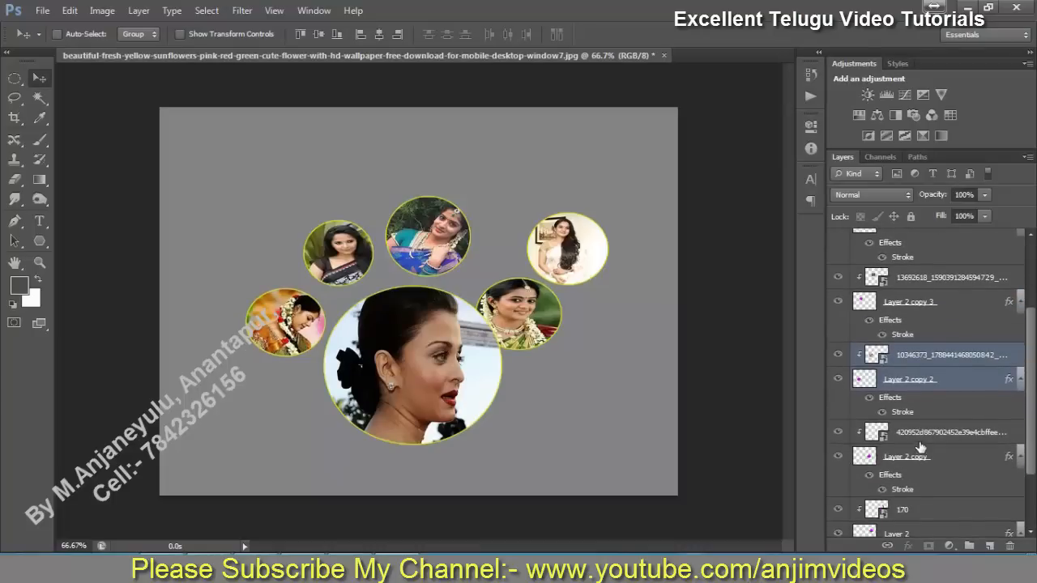
pyautogui.click(920, 440)
pyautogui.click(910, 458)
pyautogui.keyDown('ctrl'); pyautogui.click(934, 431); pyautogui.keyUp('ctrl')
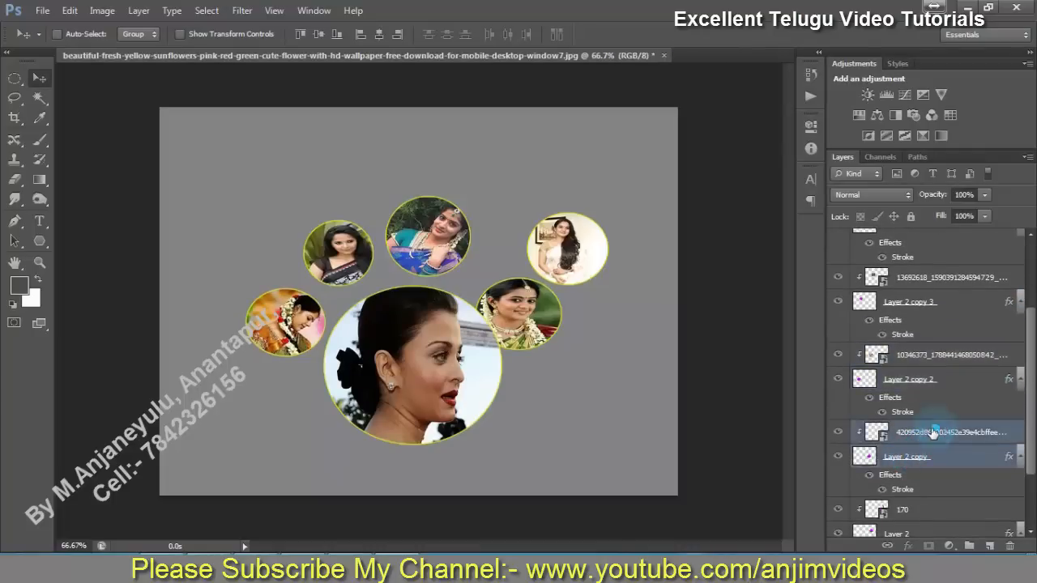
pyautogui.moveTo(536, 310); pyautogui.dragTo(297, 413)
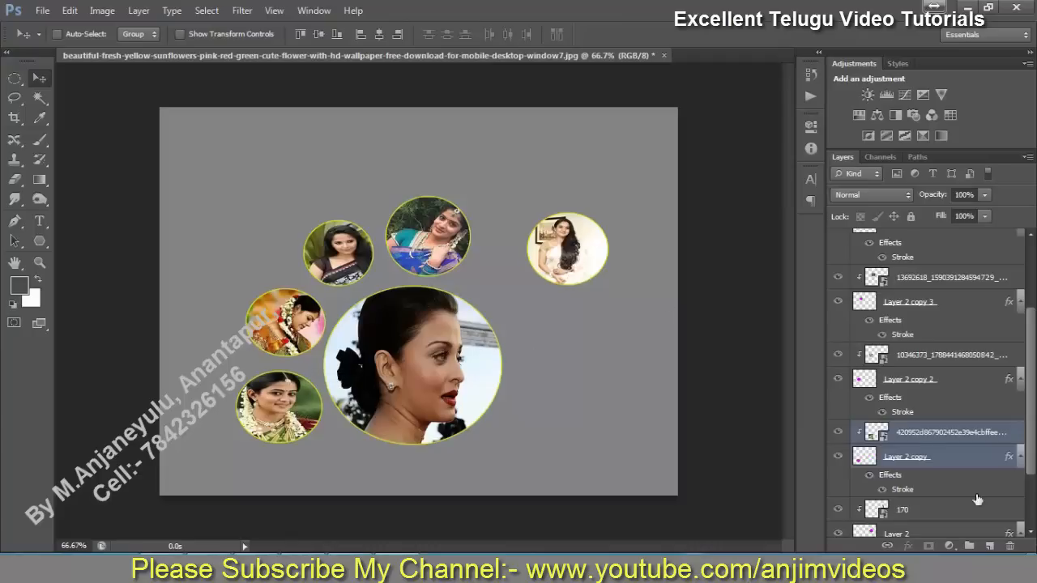
# Move Layer 2 together with the clipped image 170 to just below-left of the large profile circle
pyautogui.scroll(-3, 1034, 444)
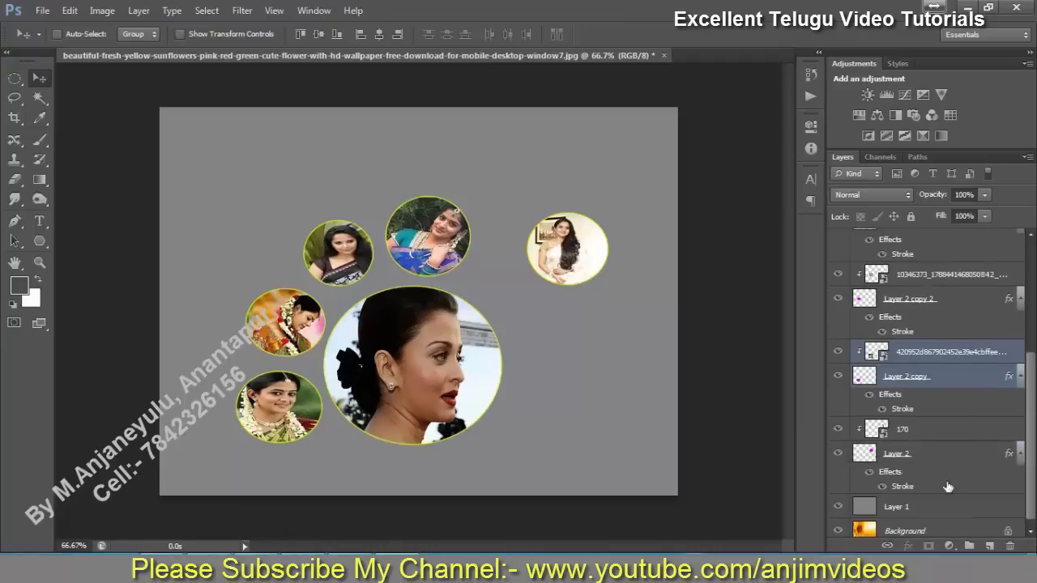
pyautogui.click(919, 438)
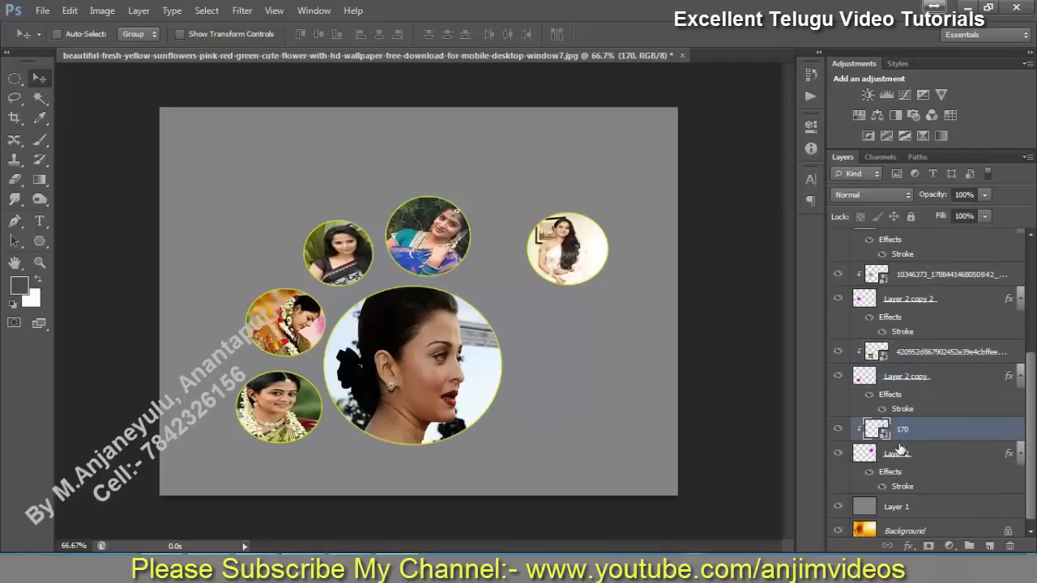
pyautogui.keyDown('shift'); pyautogui.click(898, 454); pyautogui.keyUp('shift')
pyautogui.moveTo(577, 256); pyautogui.dragTo(353, 476)
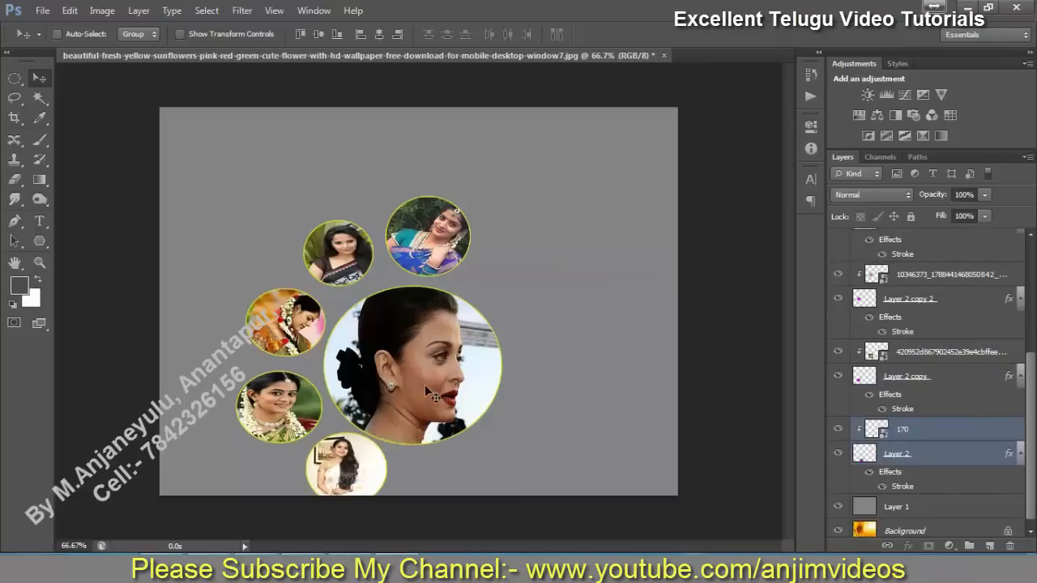
# Free-transform Layer 2 copy 5 with its profile portrait to a slightly smaller circle and reposition it within the arc of small circles
pyautogui.rightClick(410, 341)
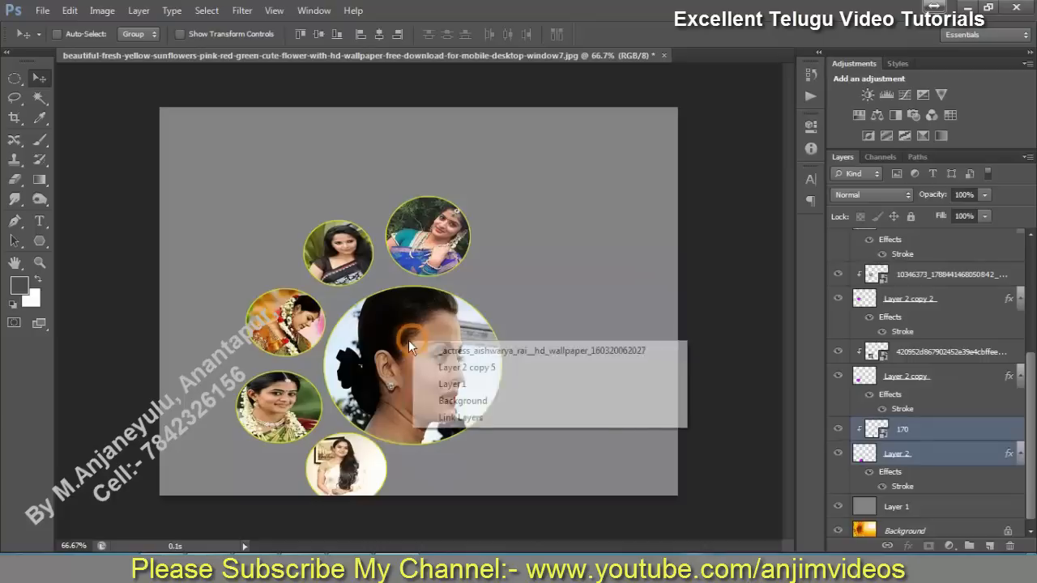
pyautogui.click(460, 353)
pyautogui.keyDown('shift'); pyautogui.click(920, 269); pyautogui.keyUp('shift')
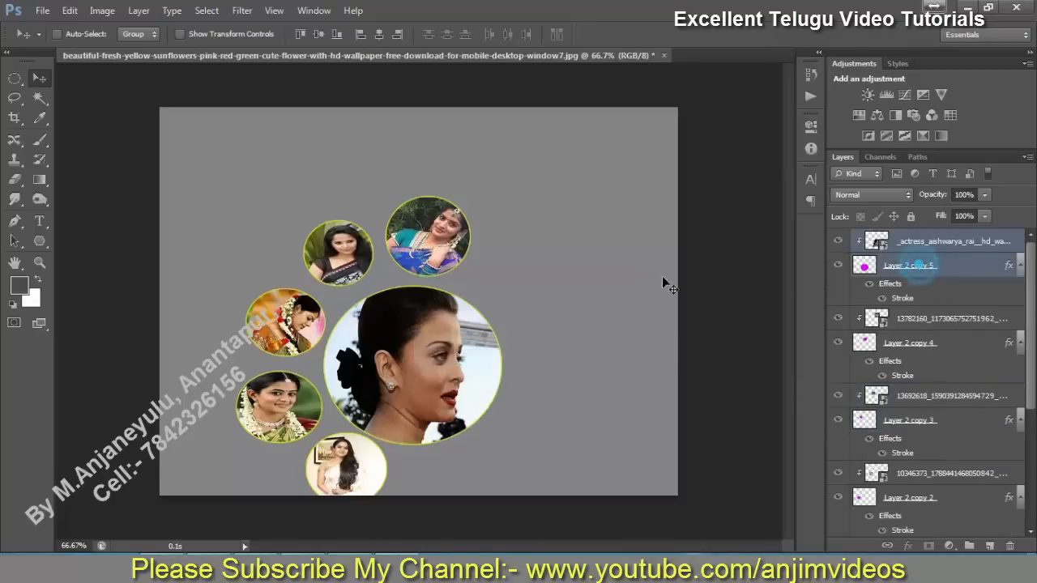
pyautogui.moveTo(460, 355); pyautogui.dragTo(453, 347)
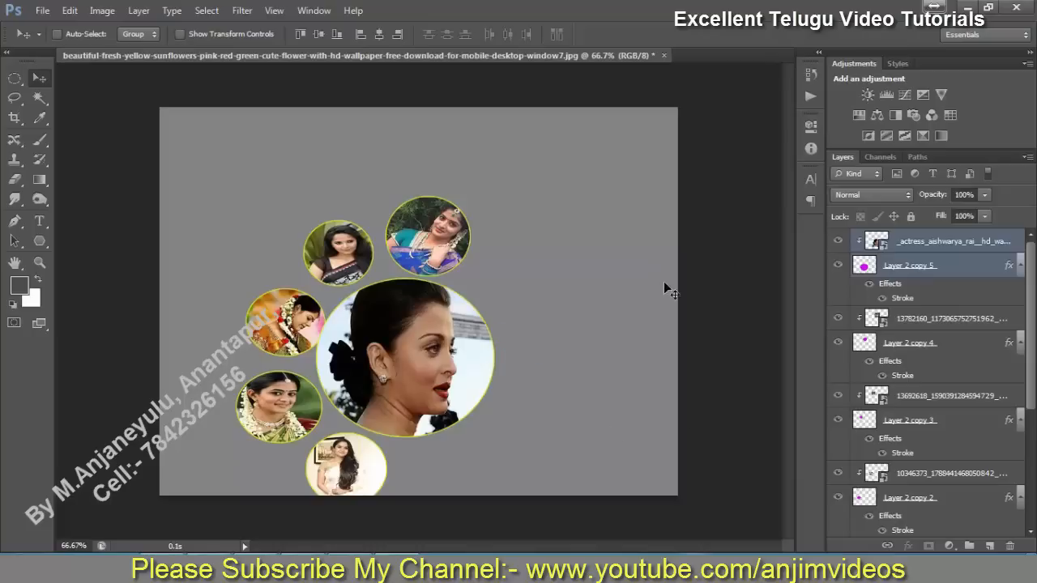
pyautogui.hotkey('ctrl', 't')
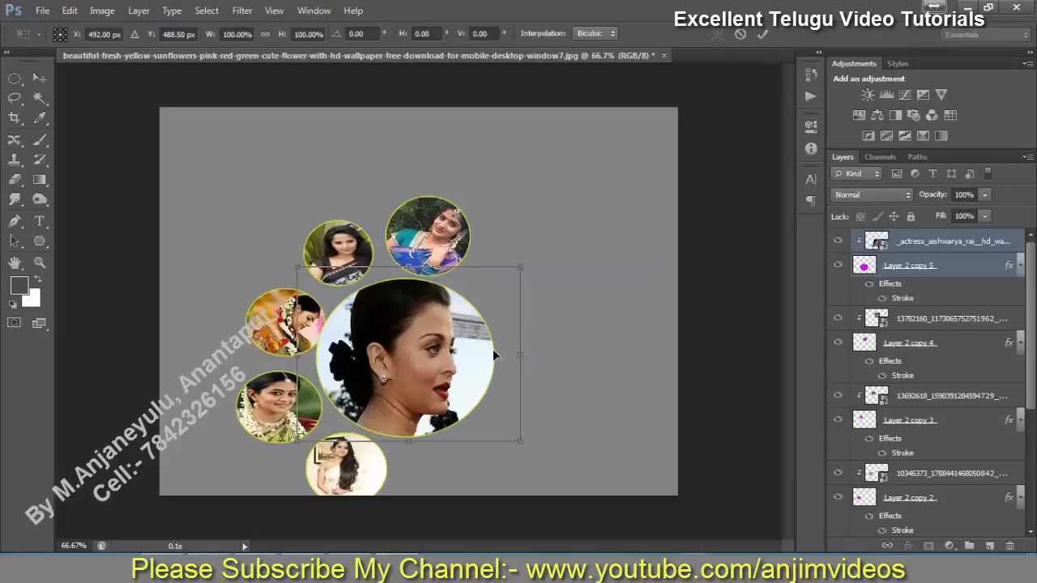
pyautogui.moveTo(516, 354); pyautogui.dragTo(482, 354)
pyautogui.moveTo(394, 261); pyautogui.dragTo(394, 277)
pyautogui.press('Return')
pyautogui.moveTo(442, 384); pyautogui.dragTo(452, 375)
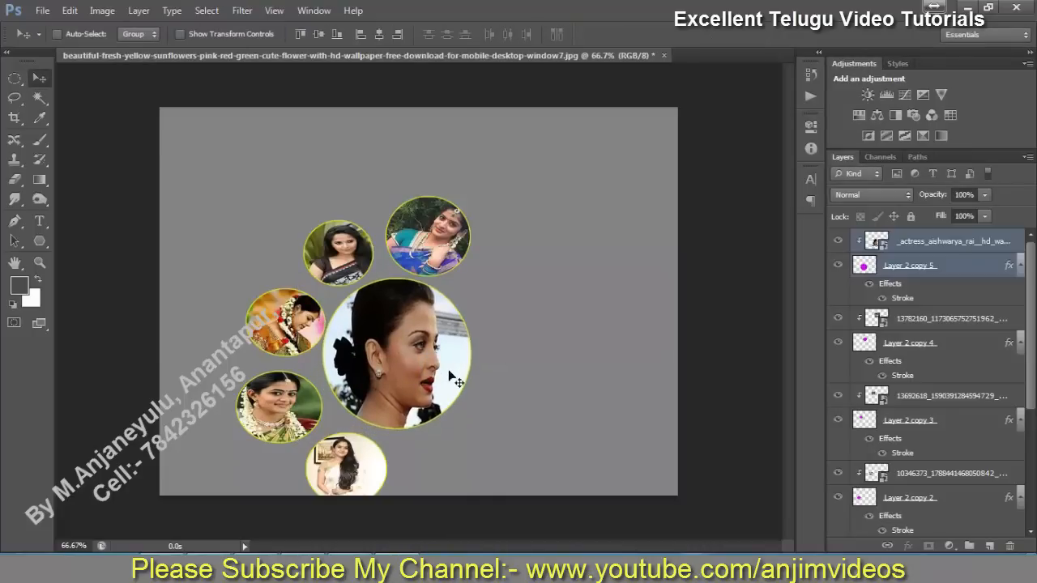
# Move Layer 2 and the clipped image 170 slightly up so the whole circle fits on the canvas near the large one
pyautogui.rightClick(358, 453)
pyautogui.click(388, 462)
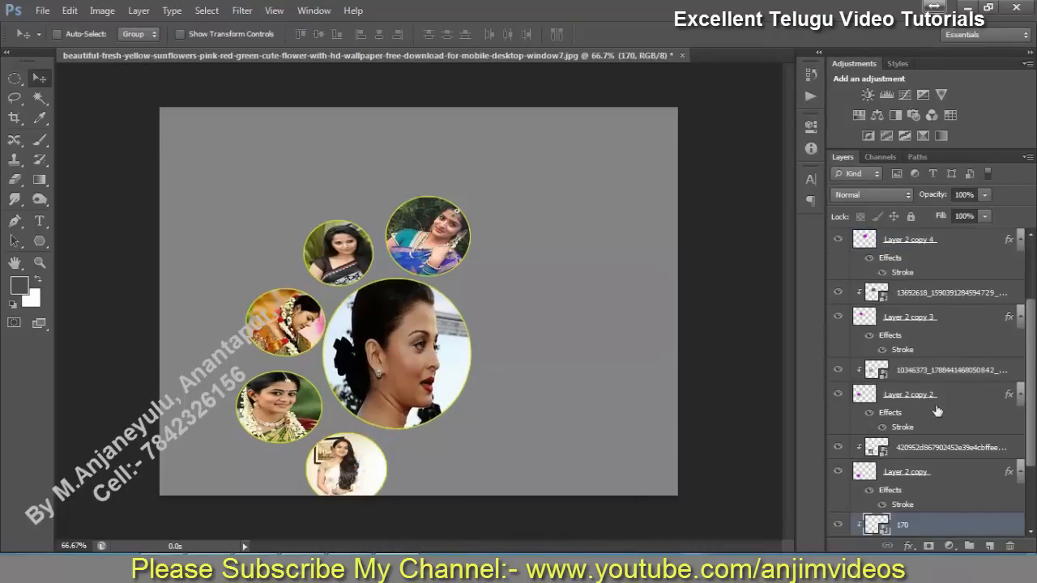
pyautogui.moveTo(1035, 446); pyautogui.dragTo(1035, 480)
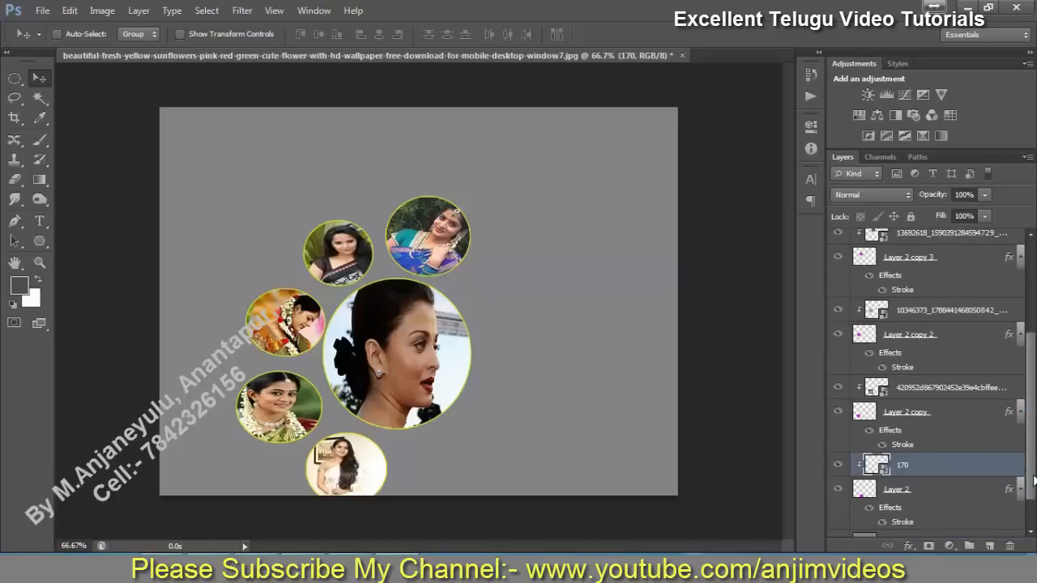
pyautogui.keyDown('shift'); pyautogui.click(900, 491); pyautogui.keyUp('shift')
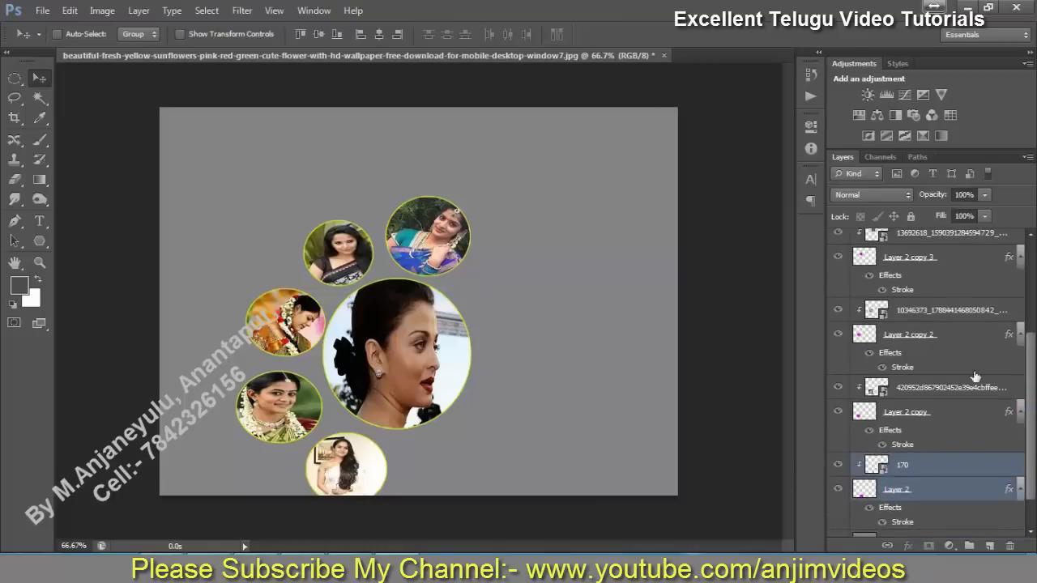
pyautogui.moveTo(329, 472); pyautogui.dragTo(332, 462)
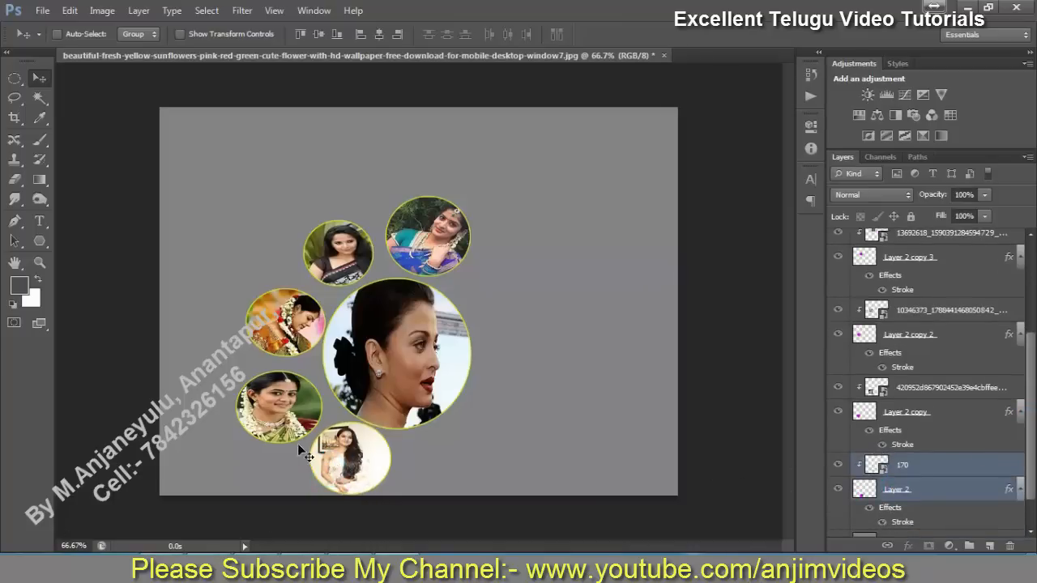
# Shift Layer 2 copy and its clipped portrait slightly right and up, closer to the large profile circle
pyautogui.rightClick(288, 415)
pyautogui.click(324, 420)
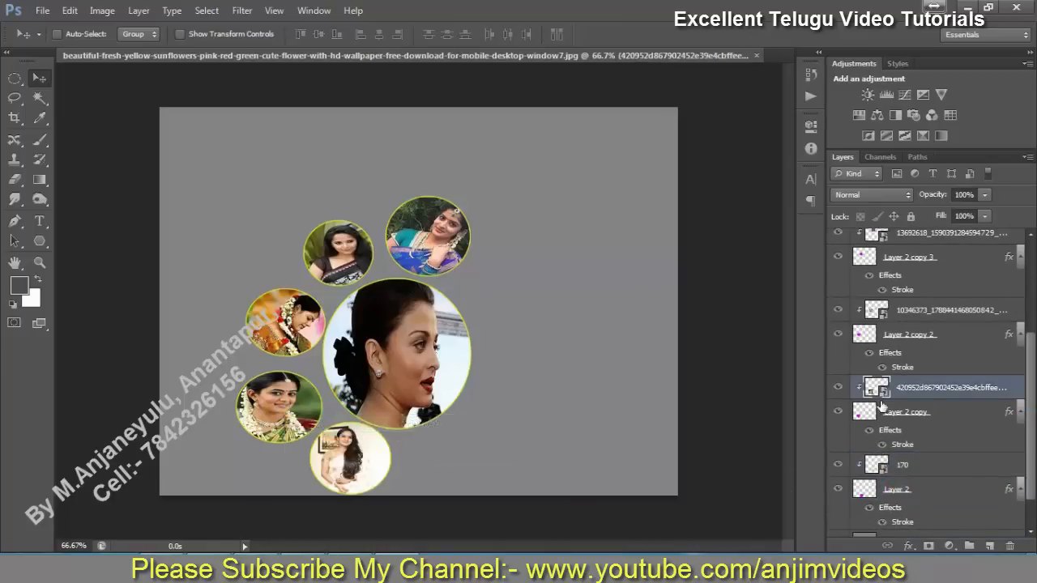
pyautogui.keyDown('shift'); pyautogui.click(897, 413); pyautogui.keyUp('shift')
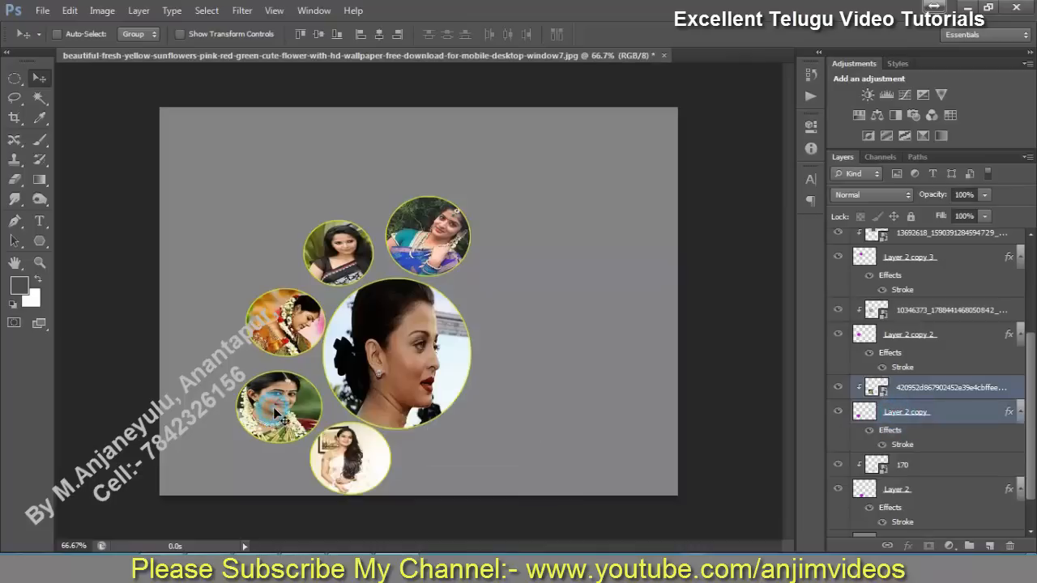
pyautogui.moveTo(273, 407); pyautogui.dragTo(308, 398)
# Nudge Layer 2 copy 4 and its clipped portrait a few pixels down and slightly left, closer to the large profile circle
pyautogui.rightClick(452, 236)
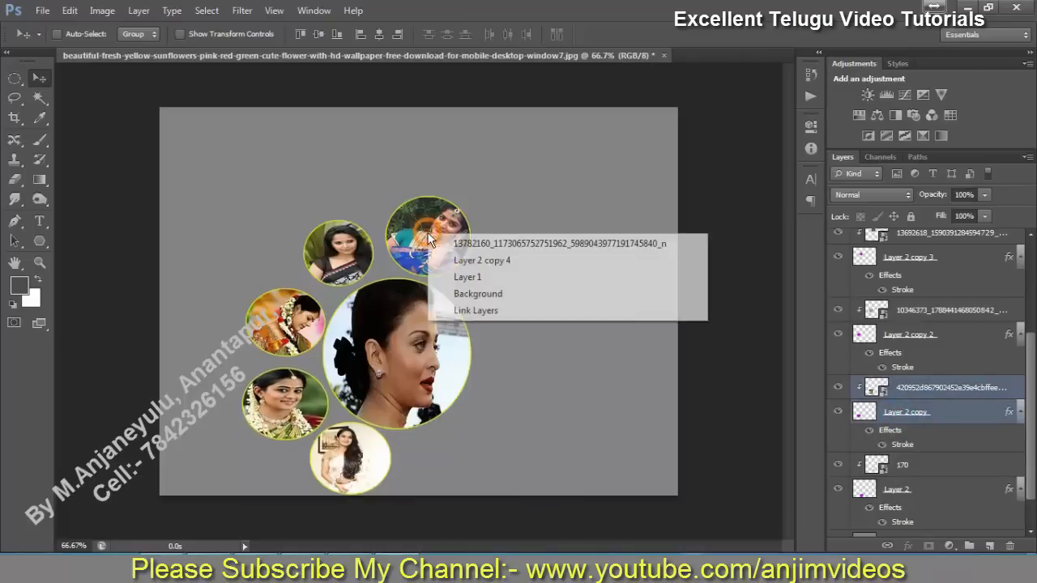
pyautogui.click(464, 246)
pyautogui.keyDown('shift'); pyautogui.click(892, 267); pyautogui.keyUp('shift')
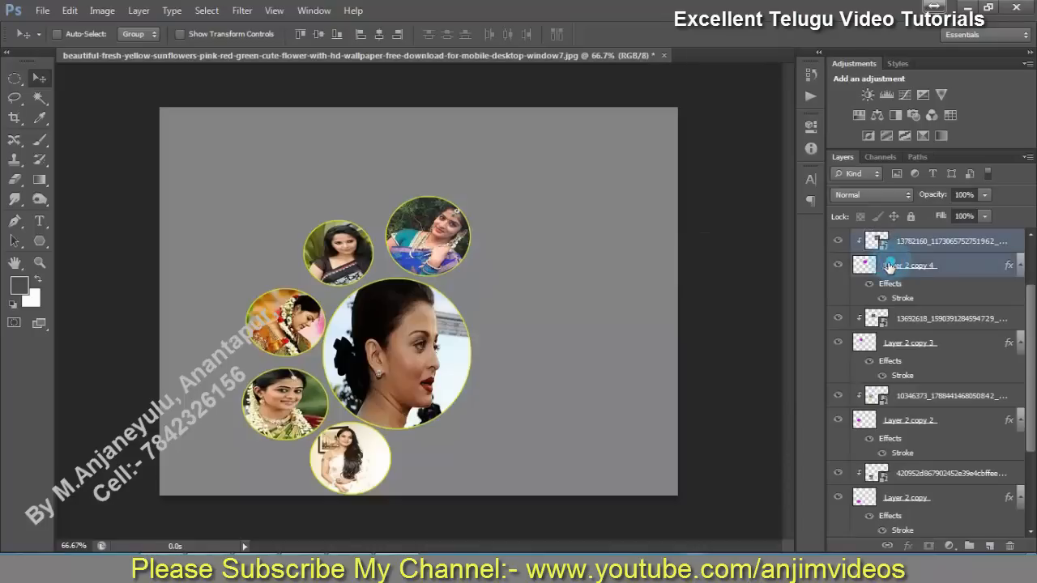
pyautogui.press('Down')
pyautogui.press('Down')
pyautogui.press('Down')
pyautogui.press('Down')
pyautogui.press('Down')
pyautogui.press('Down')
pyautogui.press('Down')
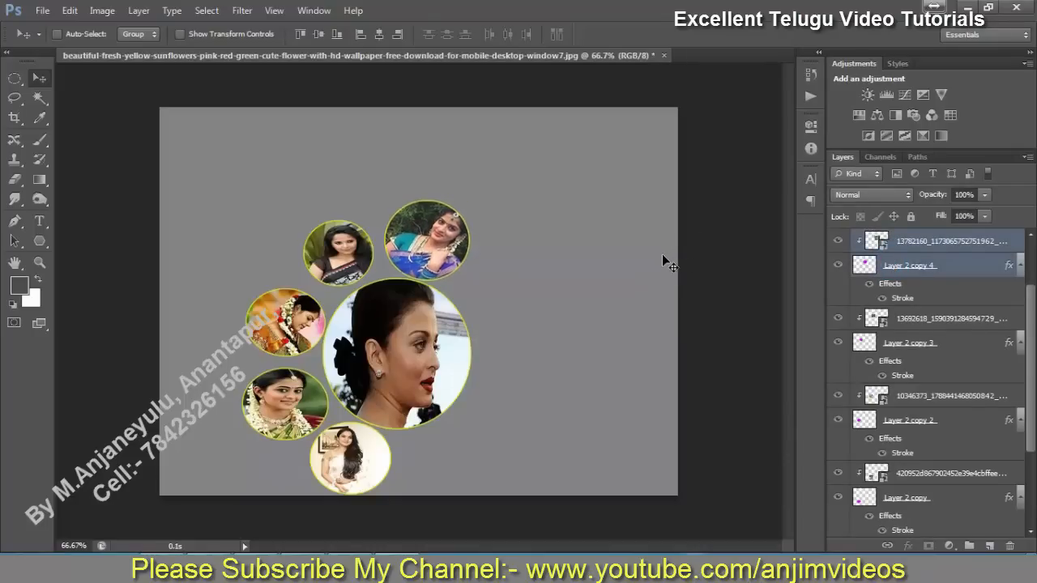
pyautogui.press('Up')
pyautogui.press('Left')
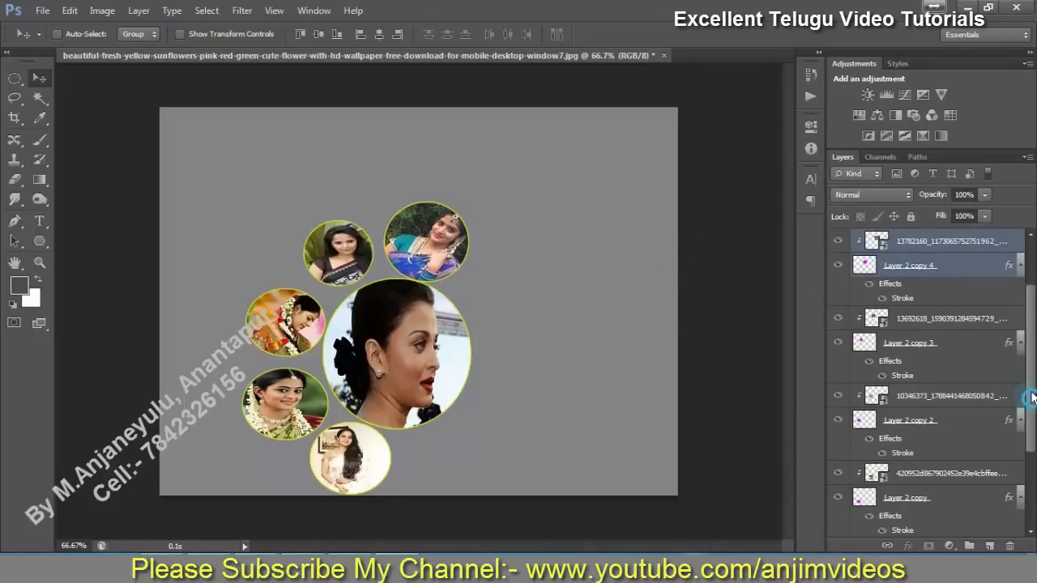
# Create a new layer group above the topmost portrait layer and name it Circulars Photos
pyautogui.scroll(2, 865, 266)
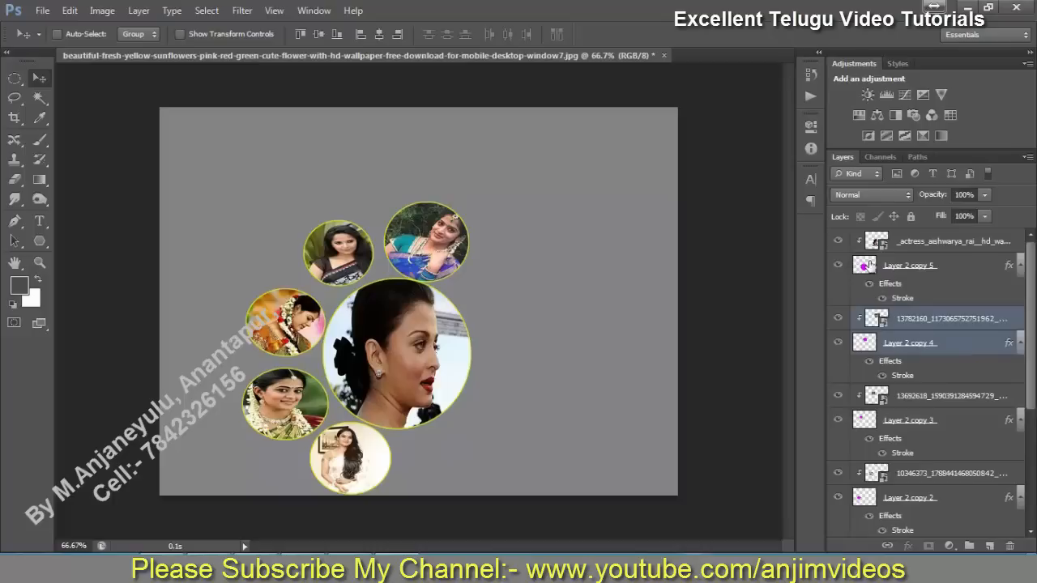
pyautogui.click(978, 242)
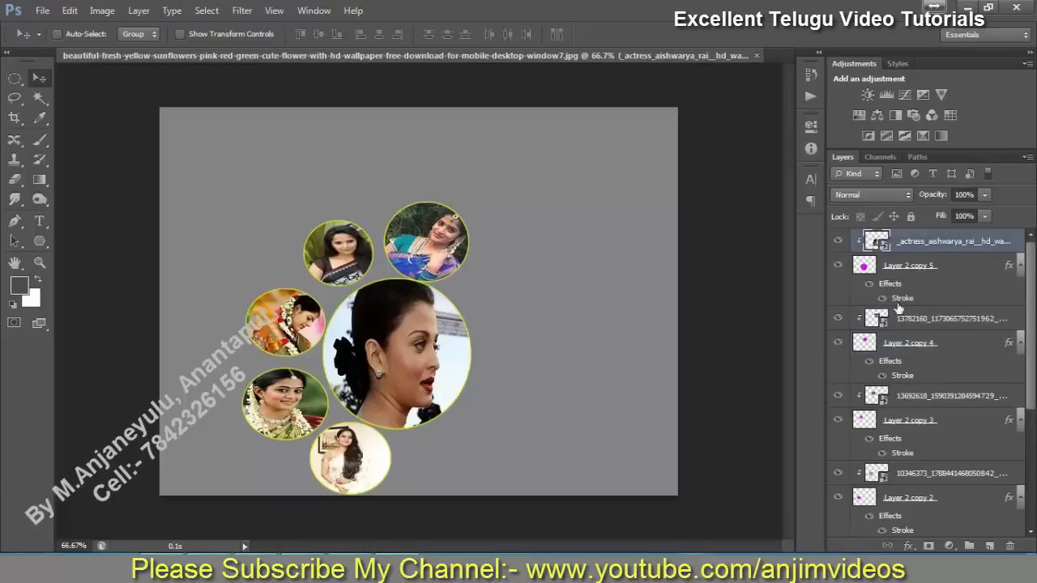
pyautogui.click(138, 11)
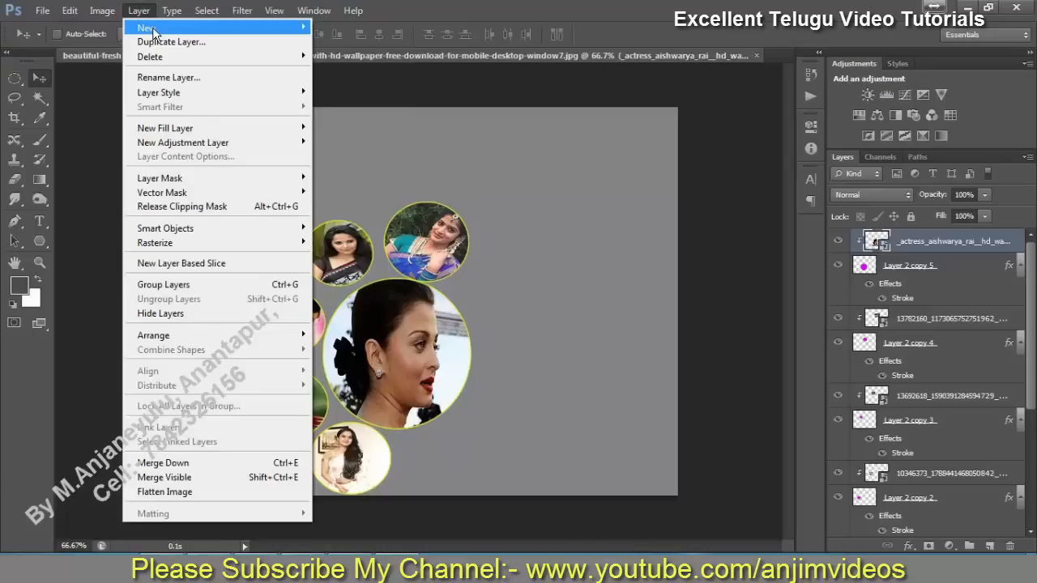
pyautogui.moveTo(156, 31)
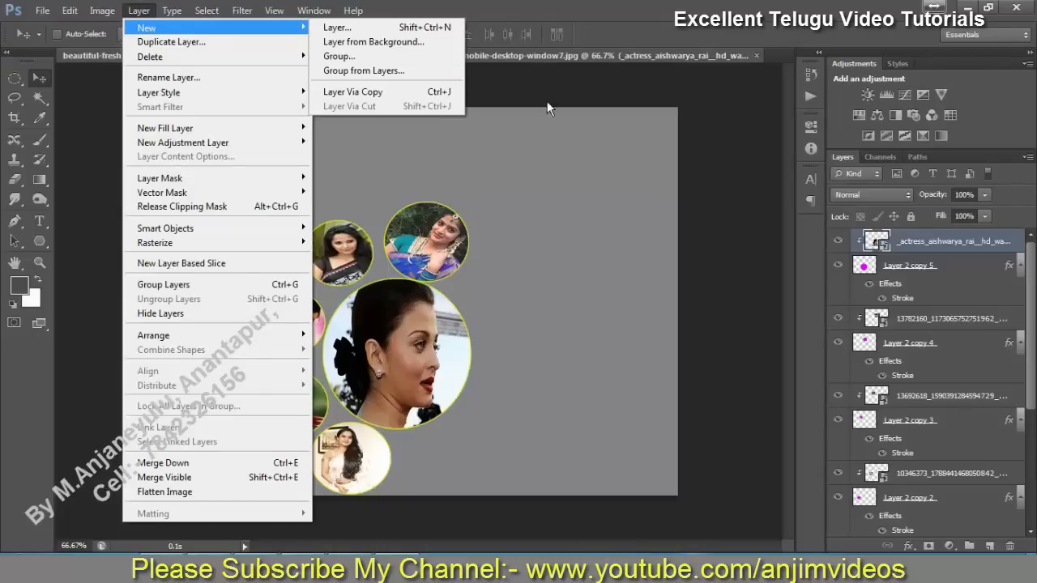
pyautogui.click(430, 57)
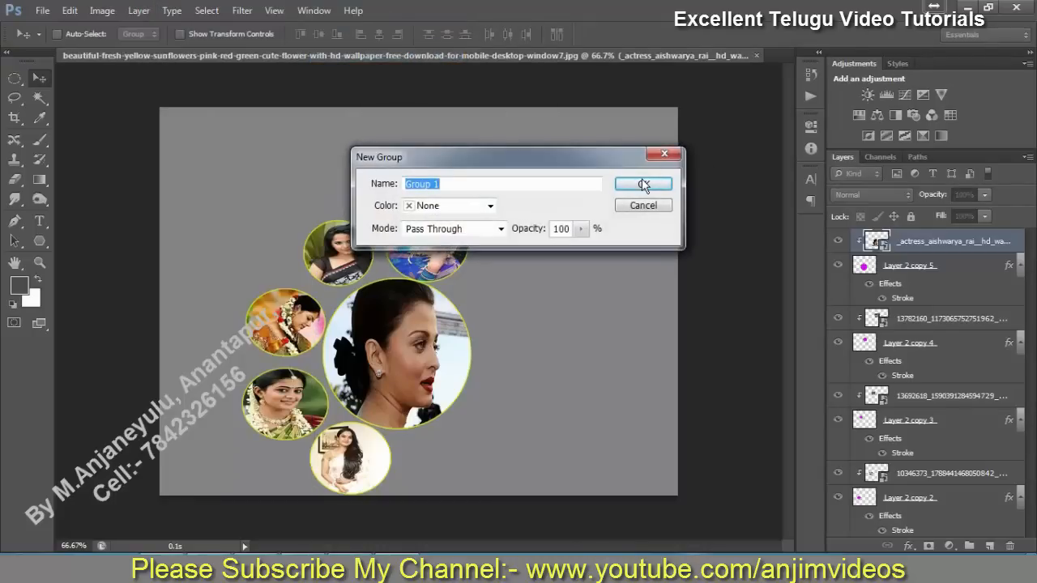
pyautogui.click(644, 185)
pyautogui.doubleClick(894, 237)
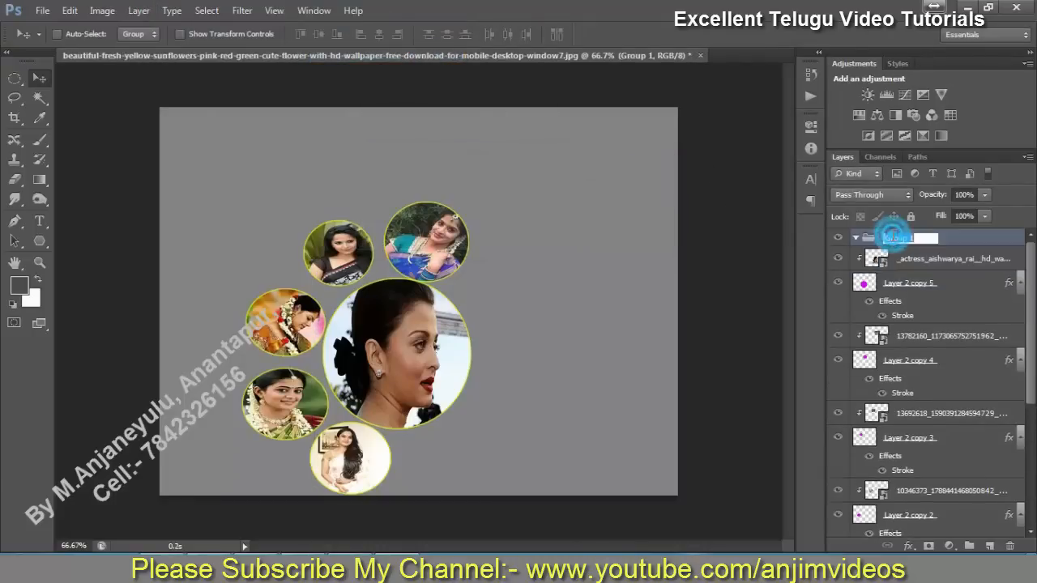
pyautogui.write('Circulars Photos')
pyautogui.press('Return')
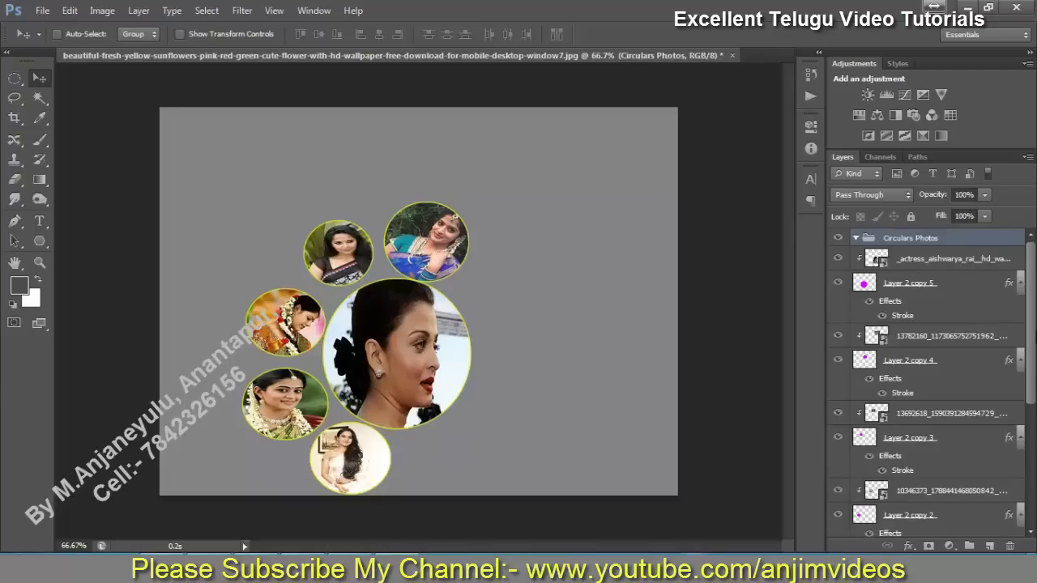
pyautogui.keyDown('shift'); pyautogui.click(940, 259); pyautogui.keyUp('shift')
pyautogui.keyDown('shift'); pyautogui.click(936, 283); pyautogui.keyUp('shift')
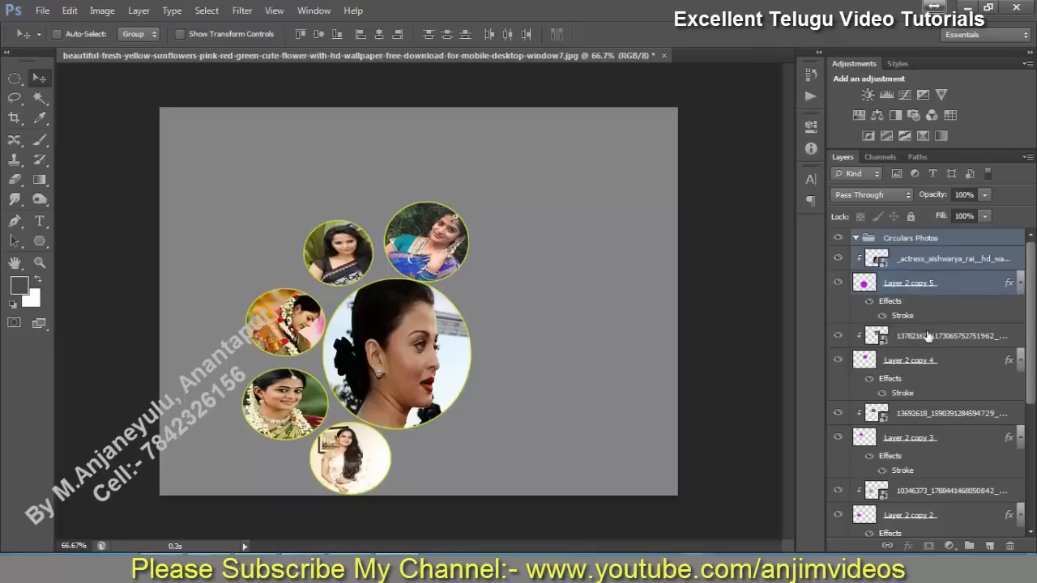
pyautogui.keyDown('shift'); pyautogui.click(934, 337); pyautogui.keyUp('shift')
pyautogui.keyDown('shift'); pyautogui.click(923, 360); pyautogui.keyUp('shift')
pyautogui.scroll(-1, 924, 367)
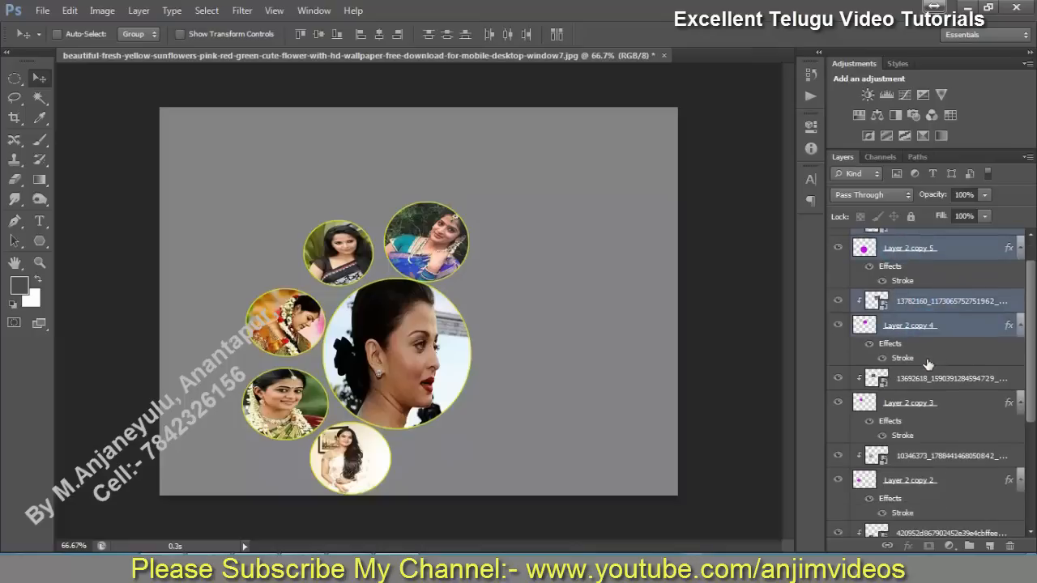
pyautogui.keyDown('shift'); pyautogui.click(903, 377); pyautogui.keyUp('shift')
pyautogui.keyDown('shift'); pyautogui.click(906, 403); pyautogui.keyUp('shift')
pyautogui.scroll(-5, 907, 419)
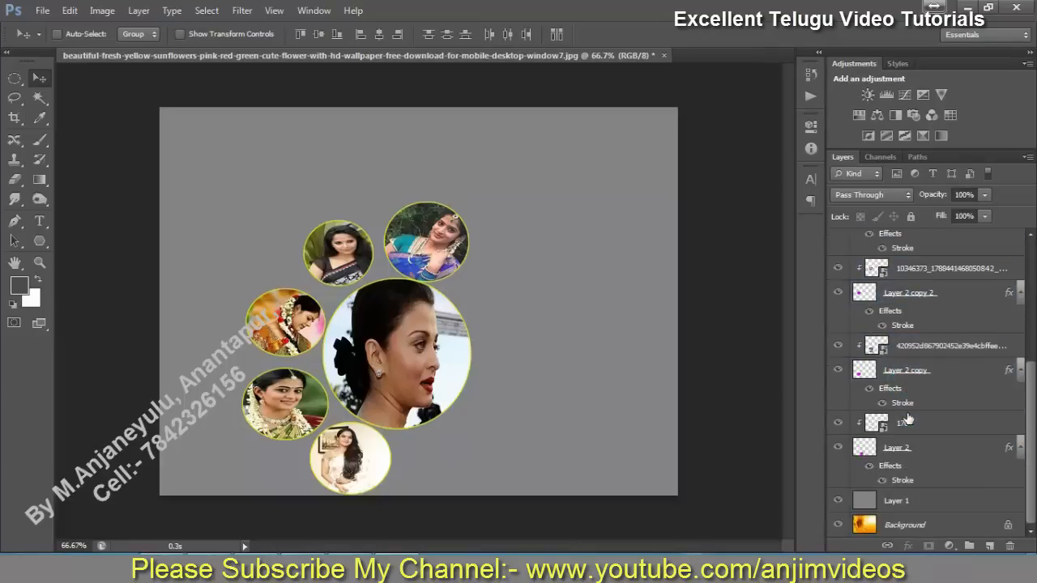
pyautogui.keyDown('shift'); pyautogui.click(916, 346); pyautogui.keyUp('shift')
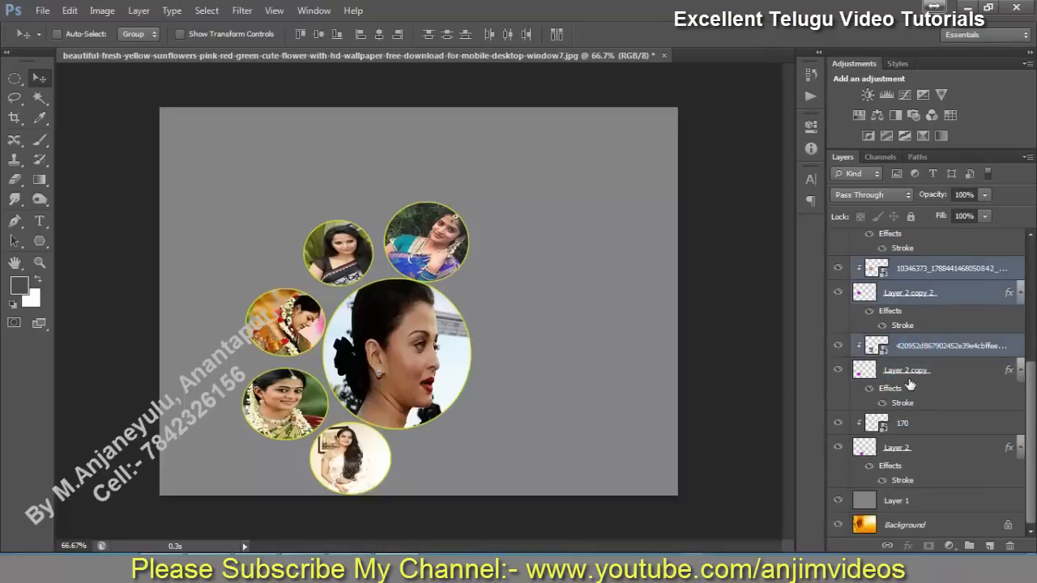
pyautogui.keyDown('shift'); pyautogui.click(908, 377); pyautogui.keyUp('shift')
pyautogui.keyDown('shift'); pyautogui.click(897, 459); pyautogui.keyUp('shift')
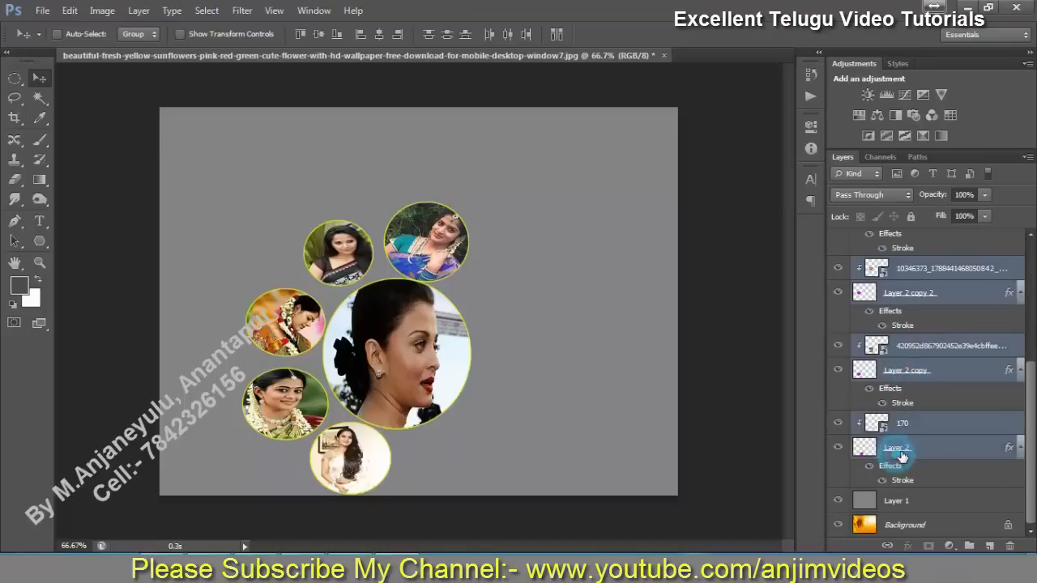
pyautogui.scroll(5, 919, 456)
pyautogui.scroll(3, 921, 459)
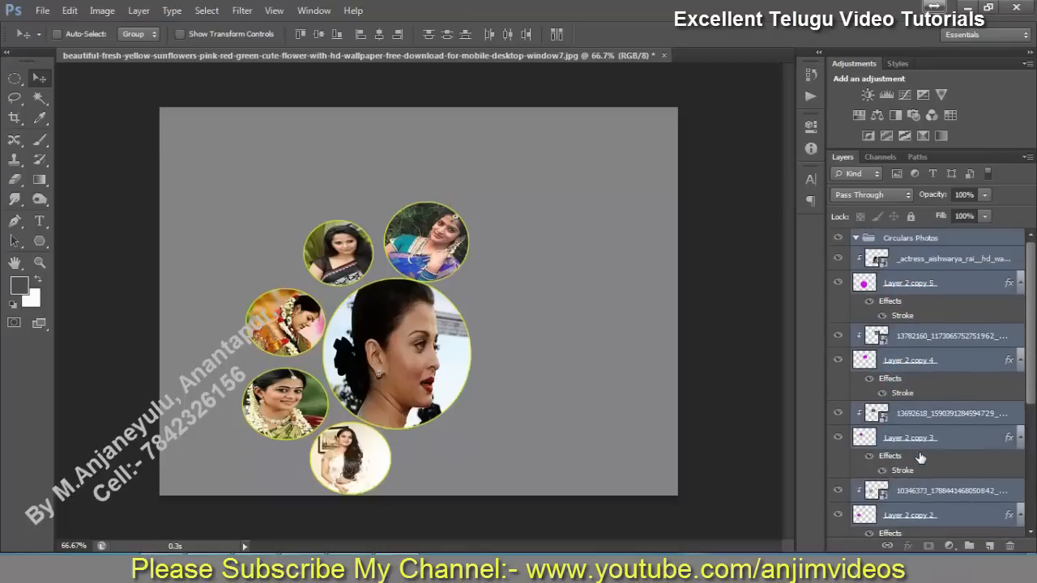
pyautogui.click(906, 237)
# Move all portrait and circle layers, from the topmost portrait down to Layer 2, into the Circulars Photos group and collapse it
pyautogui.click(908, 264)
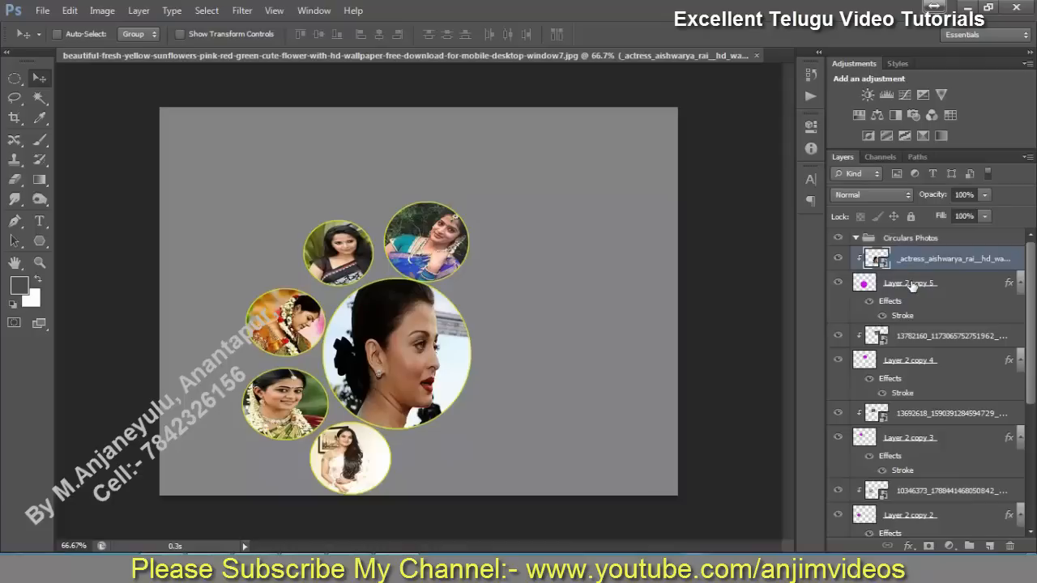
pyautogui.keyDown('shift'); pyautogui.click(913, 283); pyautogui.keyUp('shift')
pyautogui.keyDown('shift'); pyautogui.click(913, 362); pyautogui.keyUp('shift')
pyautogui.keyDown('shift'); pyautogui.click(922, 442); pyautogui.keyUp('shift')
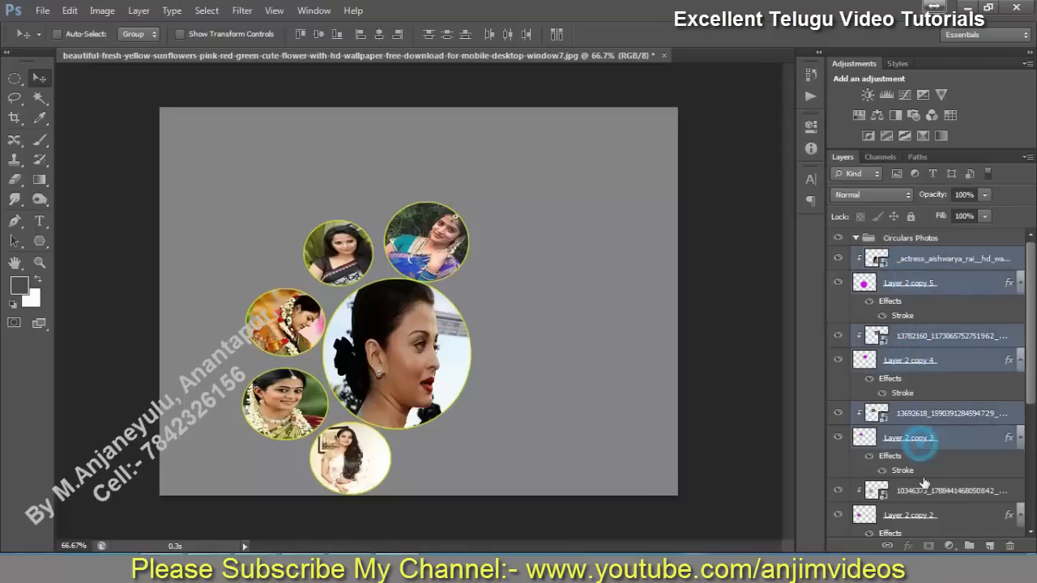
pyautogui.keyDown('shift'); pyautogui.click(918, 518); pyautogui.keyUp('shift')
pyautogui.scroll(-2, 916, 486)
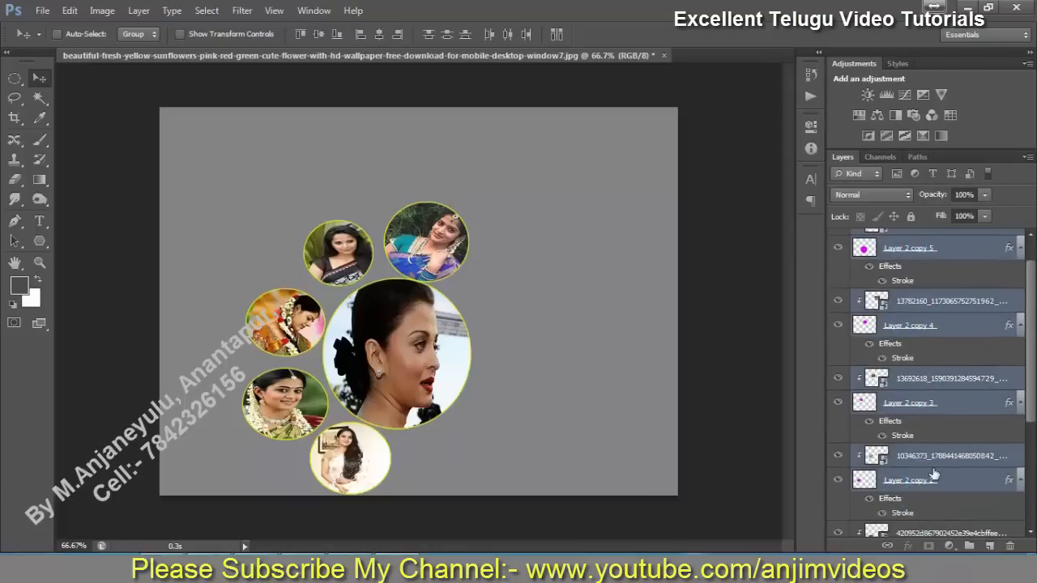
pyautogui.keyDown('shift'); pyautogui.click(913, 507); pyautogui.keyUp('shift')
pyautogui.scroll(-2, 915, 507)
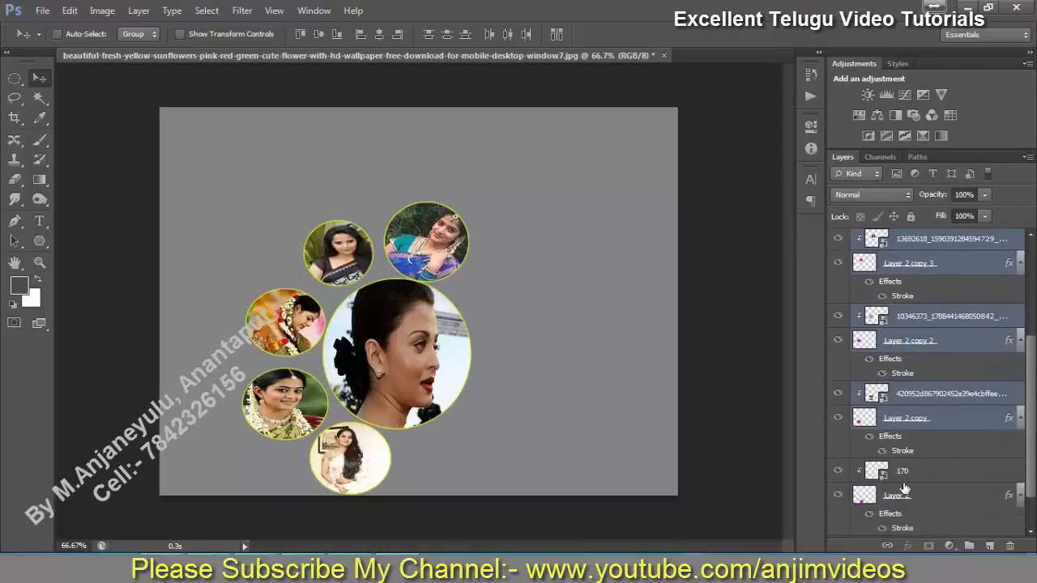
pyautogui.keyDown('shift'); pyautogui.click(905, 497); pyautogui.keyUp('shift')
pyautogui.scroll(4, 909, 494)
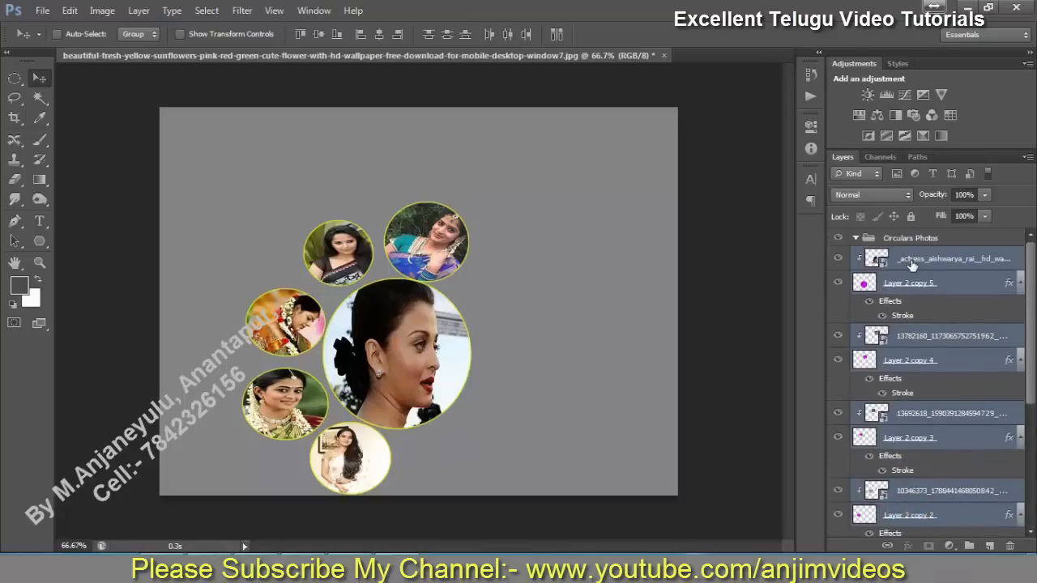
pyautogui.moveTo(910, 261); pyautogui.dragTo(903, 241)
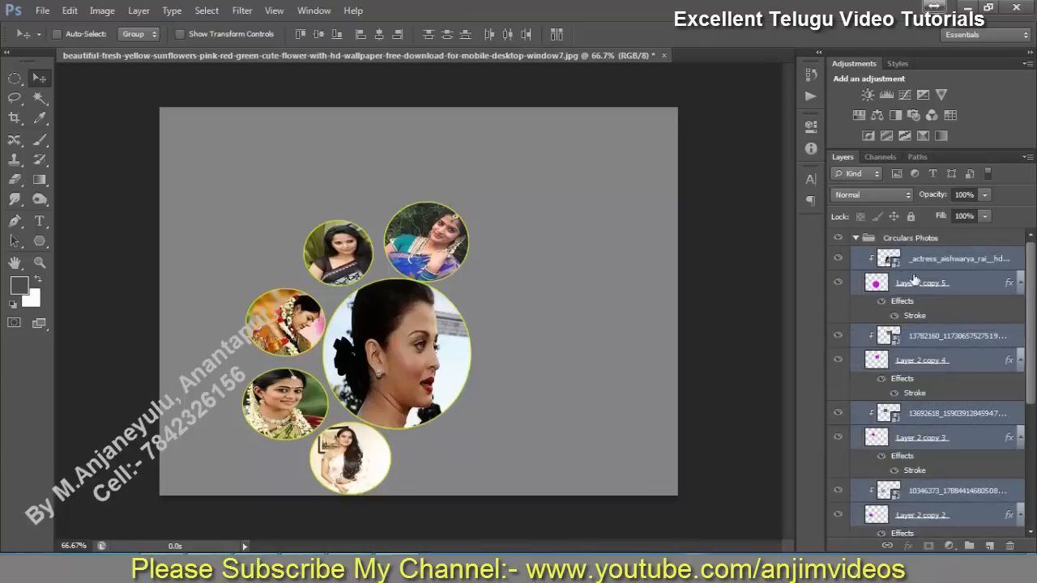
pyautogui.click(856, 239)
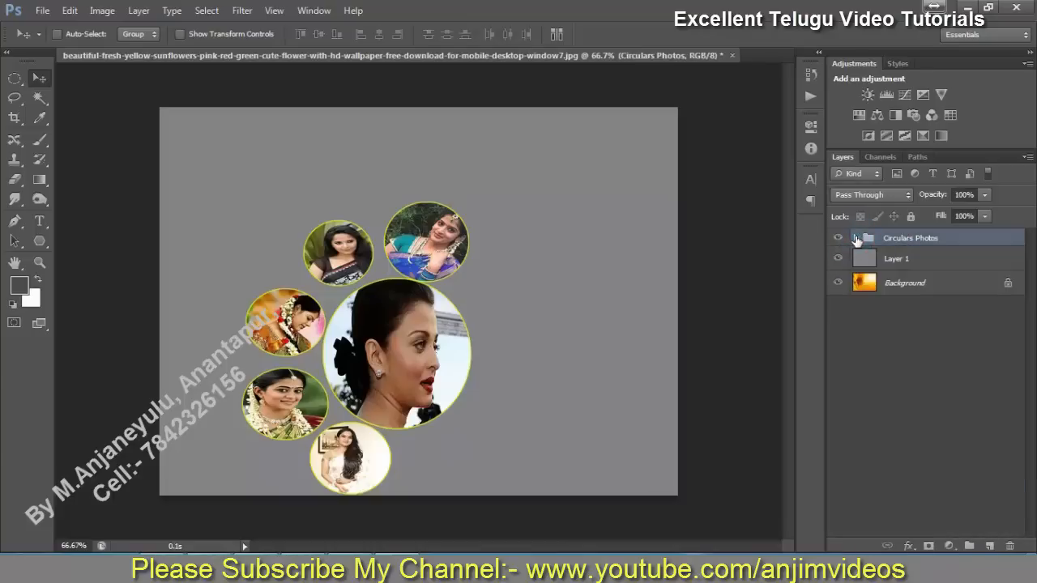
pyautogui.click(857, 239)
pyautogui.click(857, 239)
# Hide the grey Layer 1 and move the Circulars Photos group onto the empty orange area right of the large sunflower
pyautogui.click(865, 265)
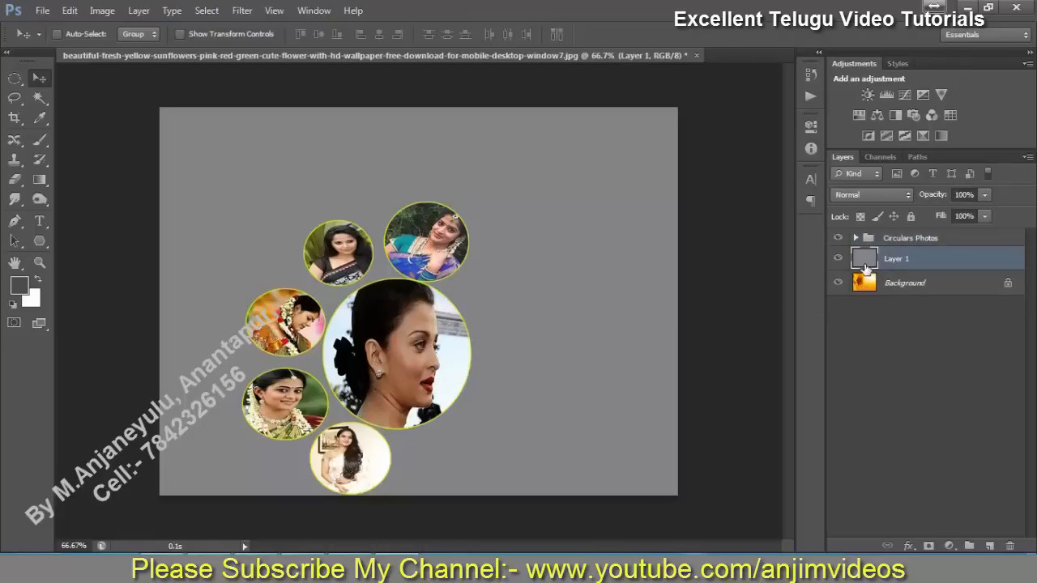
pyautogui.click(837, 257)
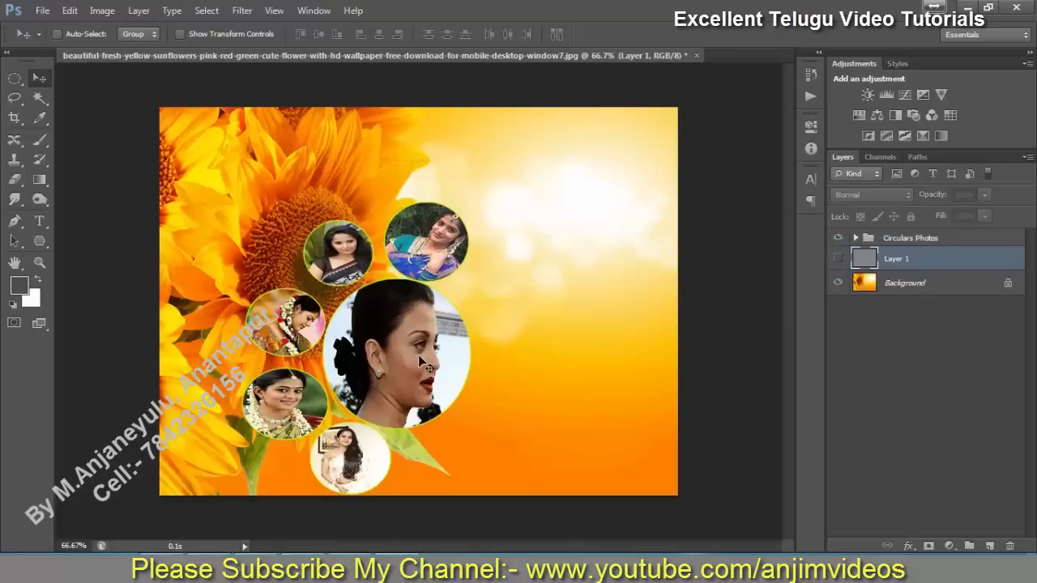
pyautogui.click(924, 240)
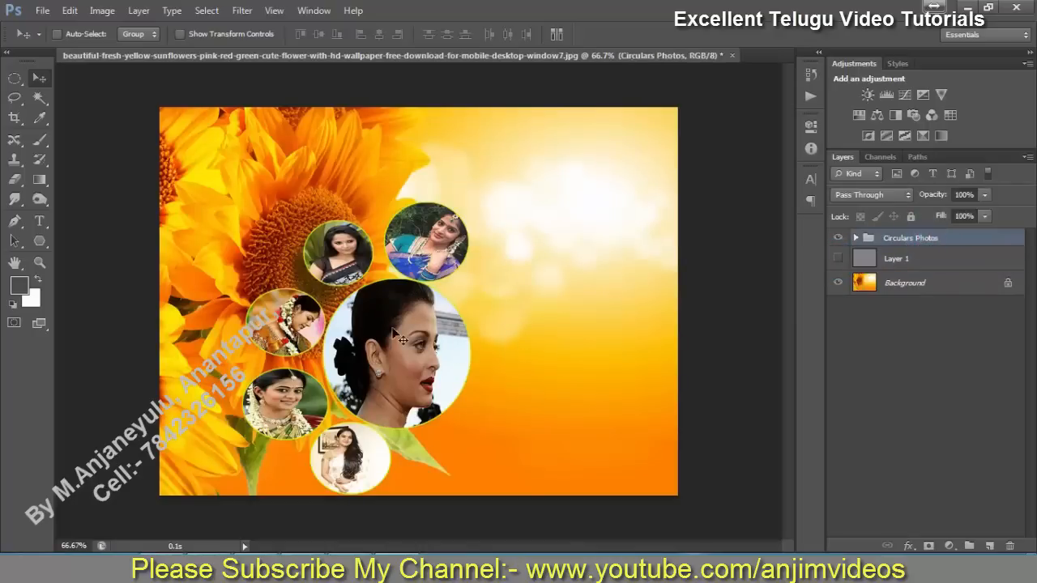
pyautogui.moveTo(390, 334); pyautogui.dragTo(576, 293)
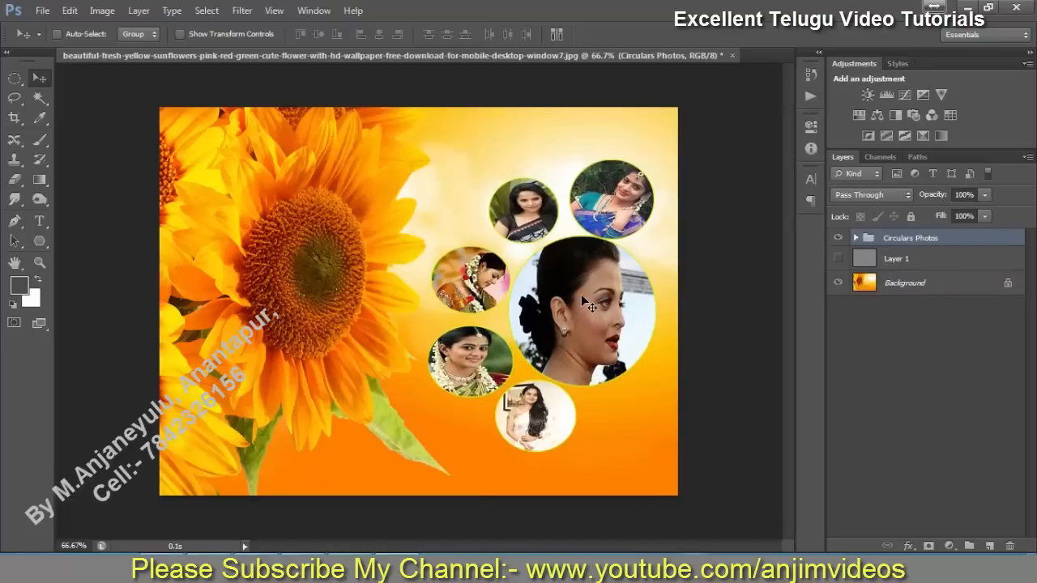
pyautogui.moveTo(585, 297)
pyautogui.mouseDown()
pyautogui.moveTo(588, 359)
pyautogui.moveTo(592, 302)
pyautogui.mouseUp()
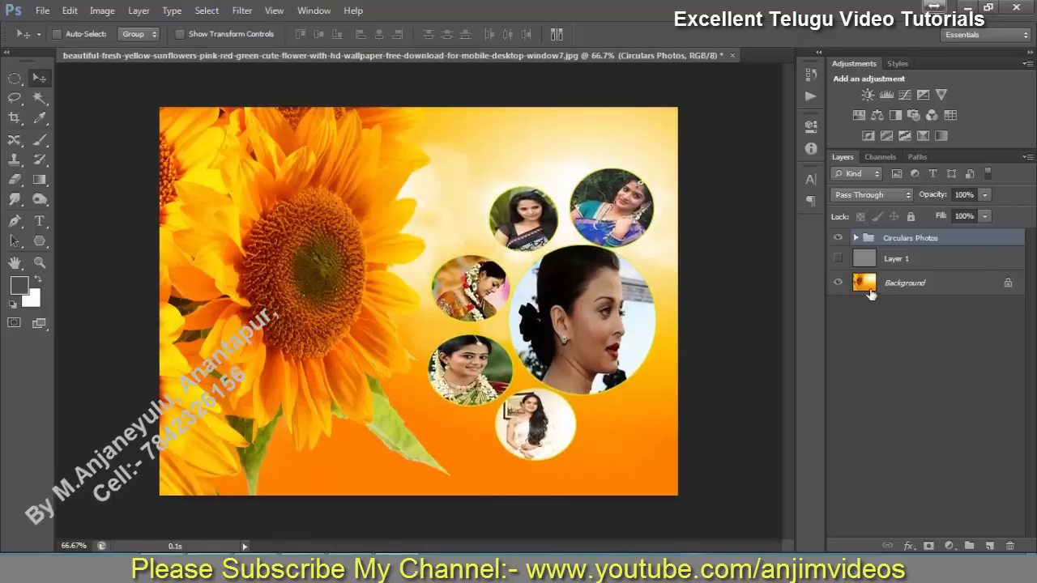
pyautogui.click(855, 238)
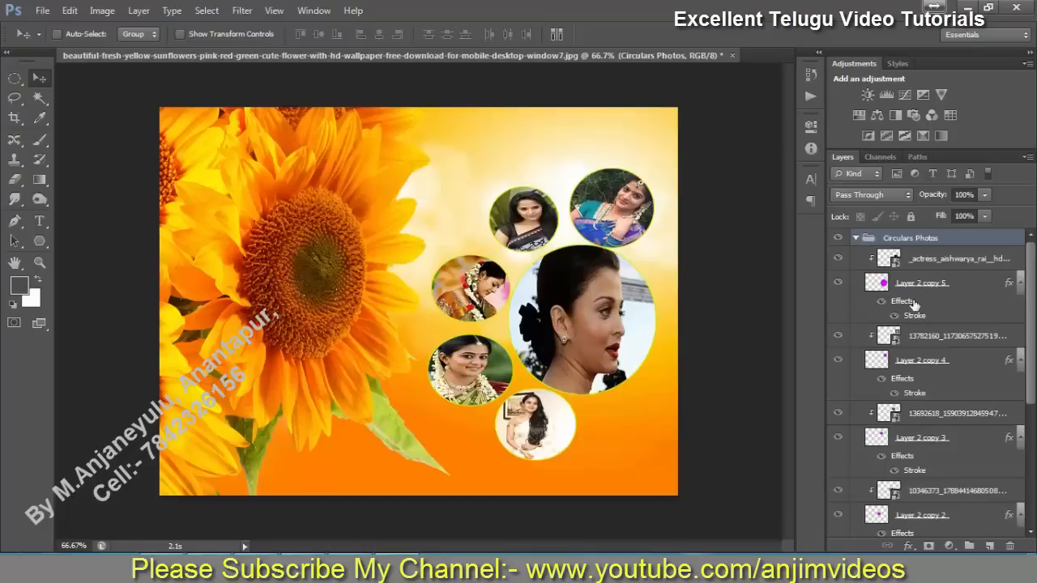
pyautogui.click(855, 239)
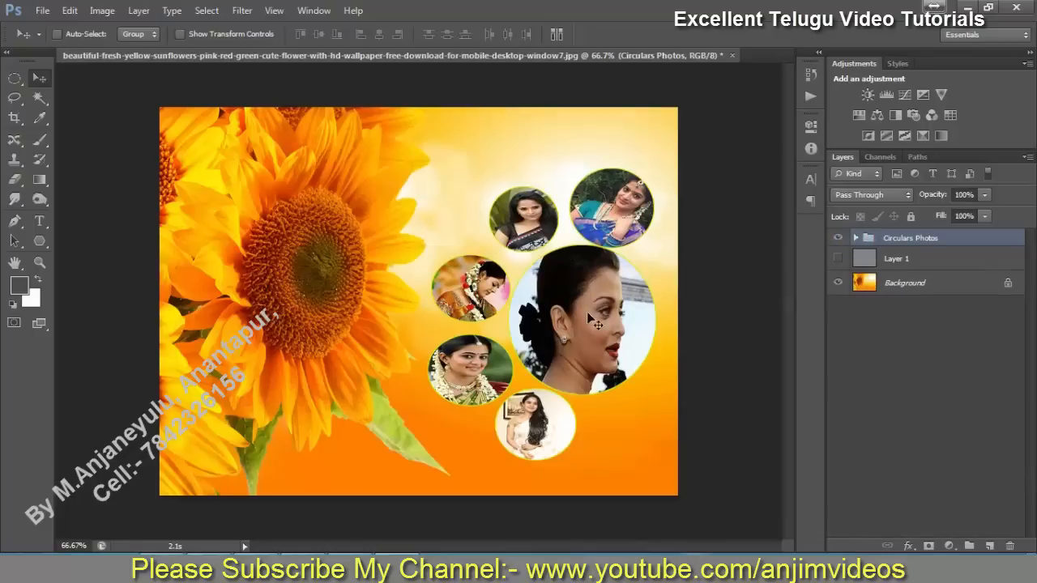